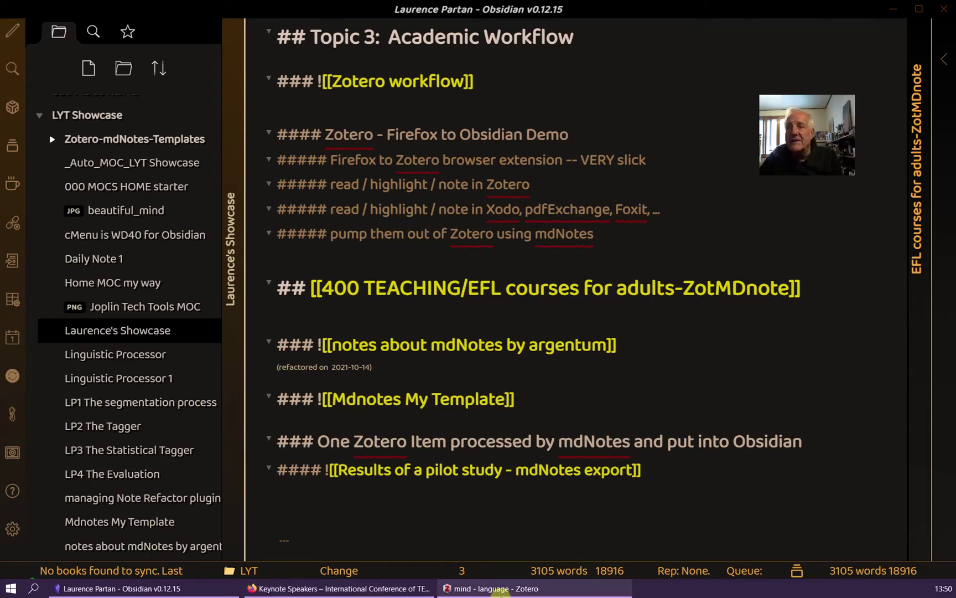
Switch to Zotero, select the anotherInbox collection as the save destination, and bring up the keynote speakers page in Firefox.
{"action": "left_click", "coordinate": [488, 588]}
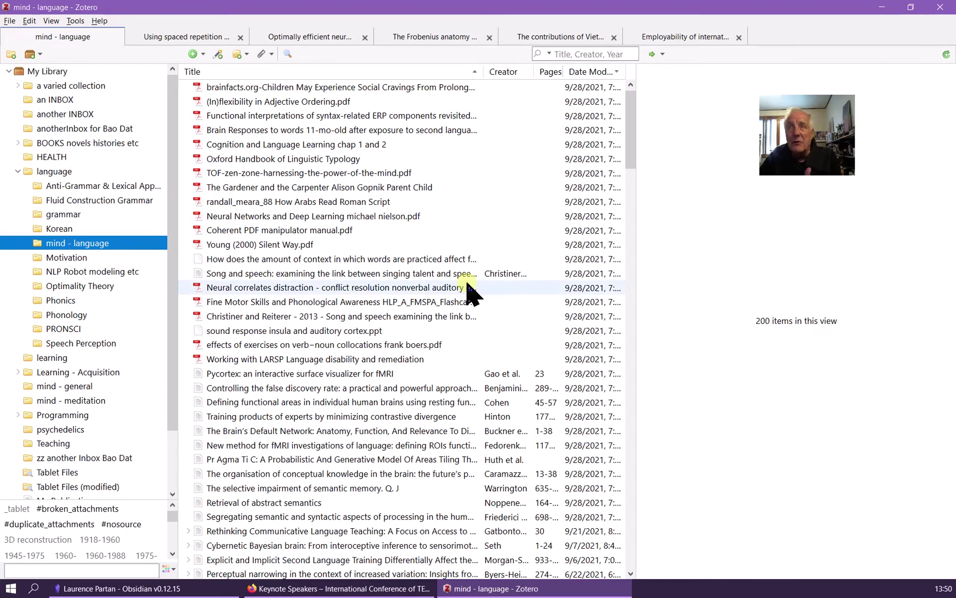
{"action": "left_click", "coordinate": [123, 133]}
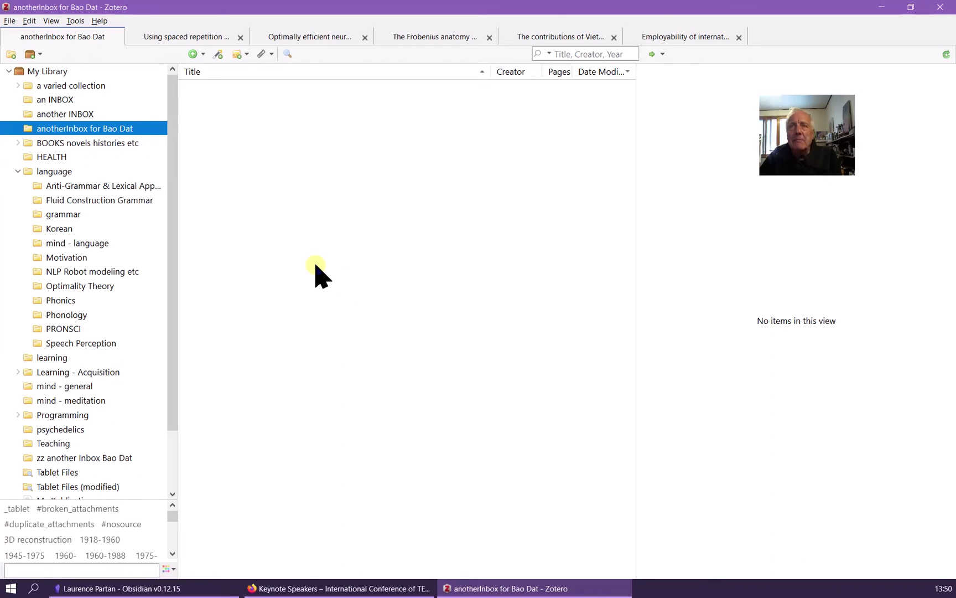
{"action": "mouse_move", "coordinate": [318, 588]}
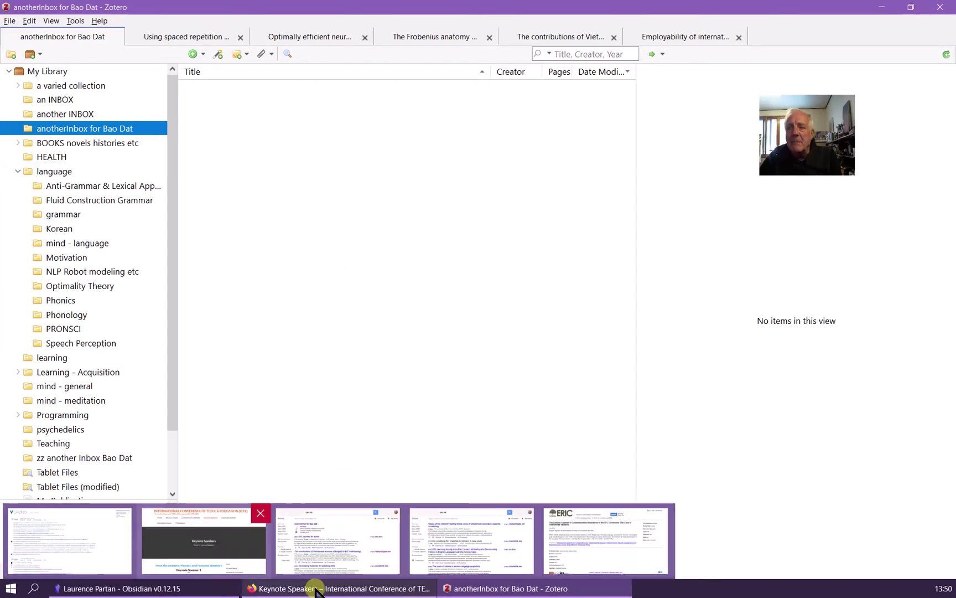
{"action": "left_click", "coordinate": [318, 588]}
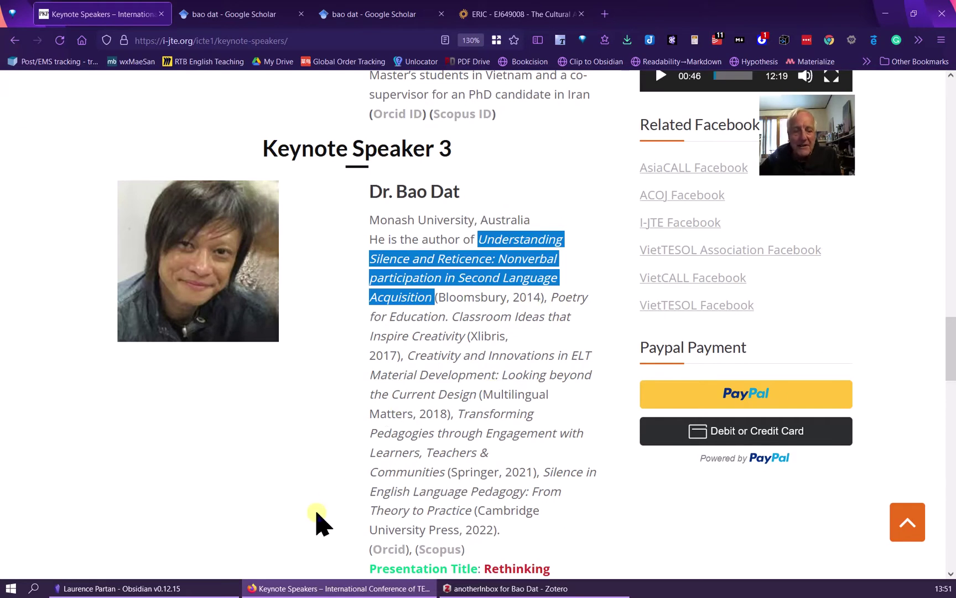
{"action": "left_click", "coordinate": [364, 585]}
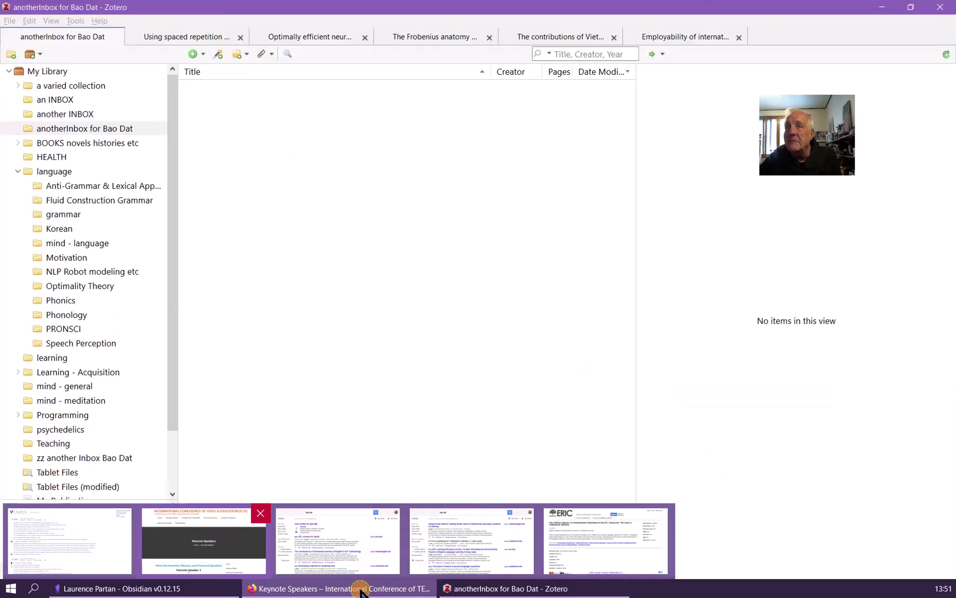
{"action": "left_click", "coordinate": [362, 589]}
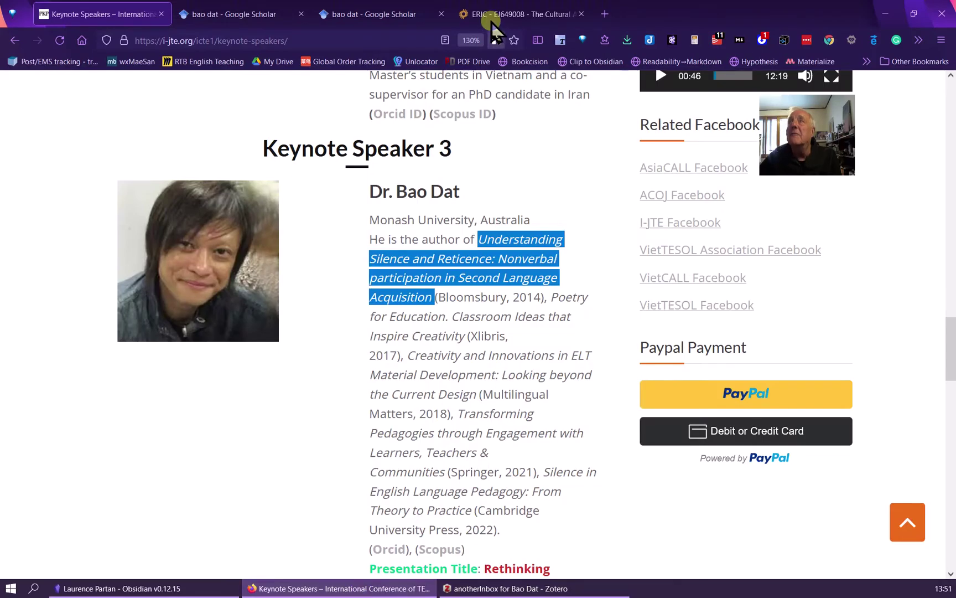
Look through the Google Scholar results listing the third keynote speaker's publications.
{"action": "left_click", "coordinate": [269, 16]}
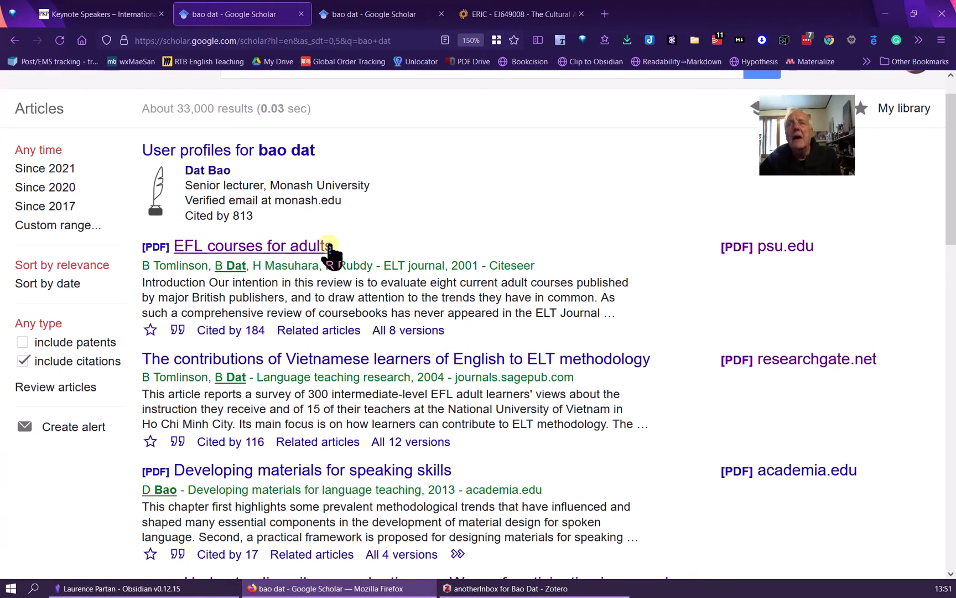
{"action": "scroll", "coordinate": [439, 252], "scroll_direction": "down", "scroll_amount": 1}
{"action": "scroll", "coordinate": [438, 252], "scroll_direction": "down", "scroll_amount": 10}
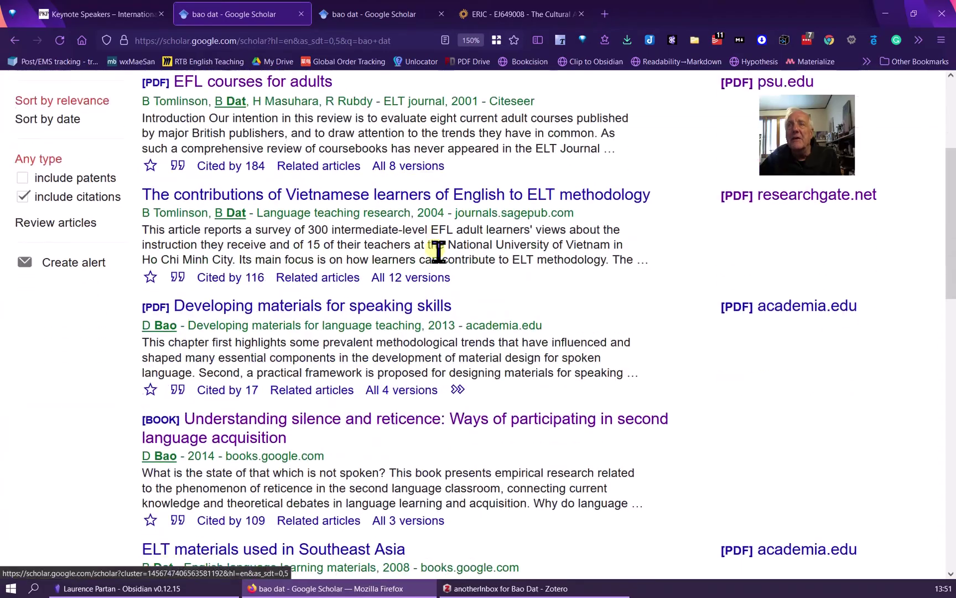
{"action": "scroll", "coordinate": [434, 256], "scroll_direction": "down", "scroll_amount": 5}
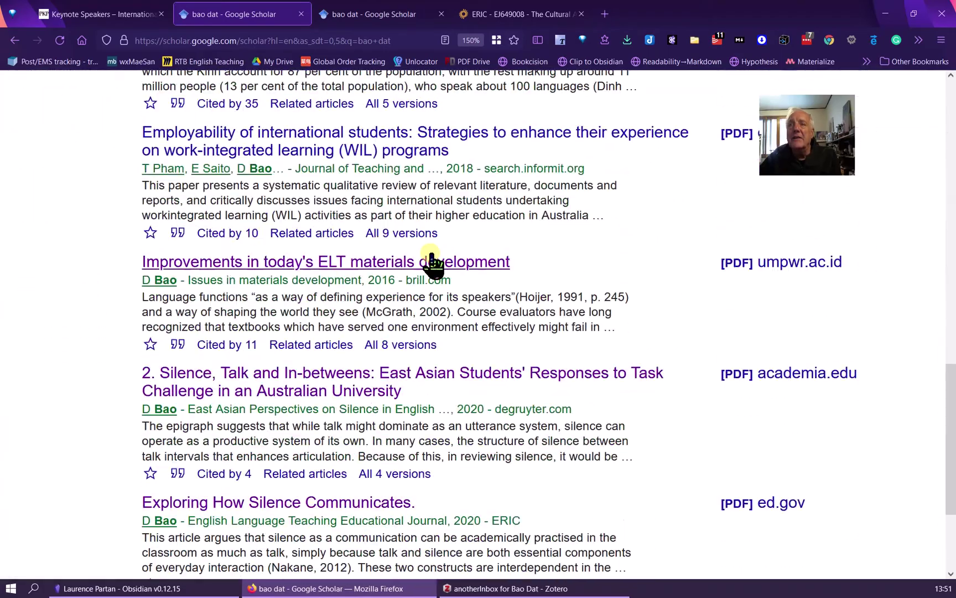
{"action": "scroll", "coordinate": [431, 265], "scroll_direction": "up", "scroll_amount": 3}
{"action": "scroll", "coordinate": [431, 265], "scroll_direction": "up", "scroll_amount": 10}
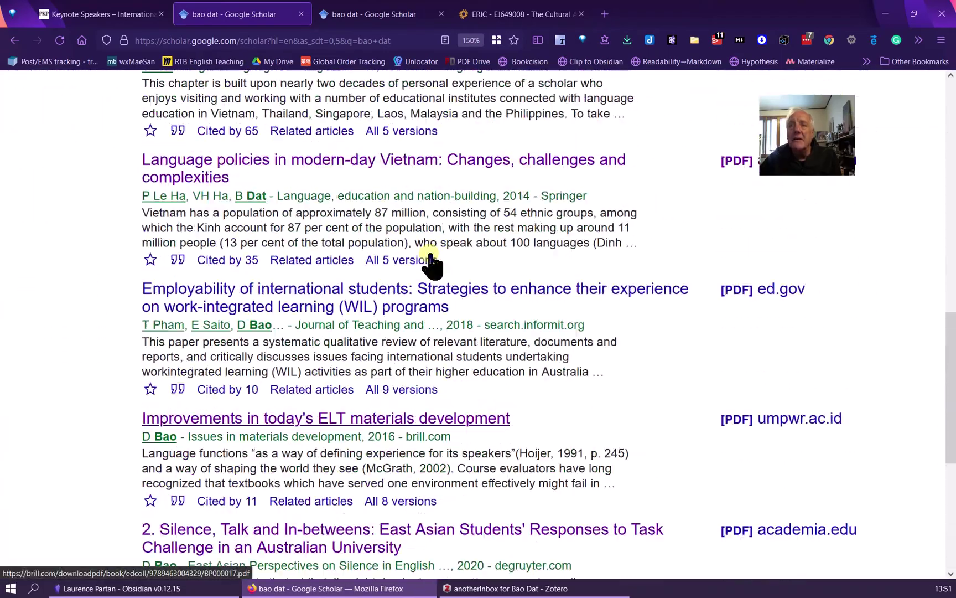
{"action": "scroll", "coordinate": [431, 264], "scroll_direction": "up", "scroll_amount": 4}
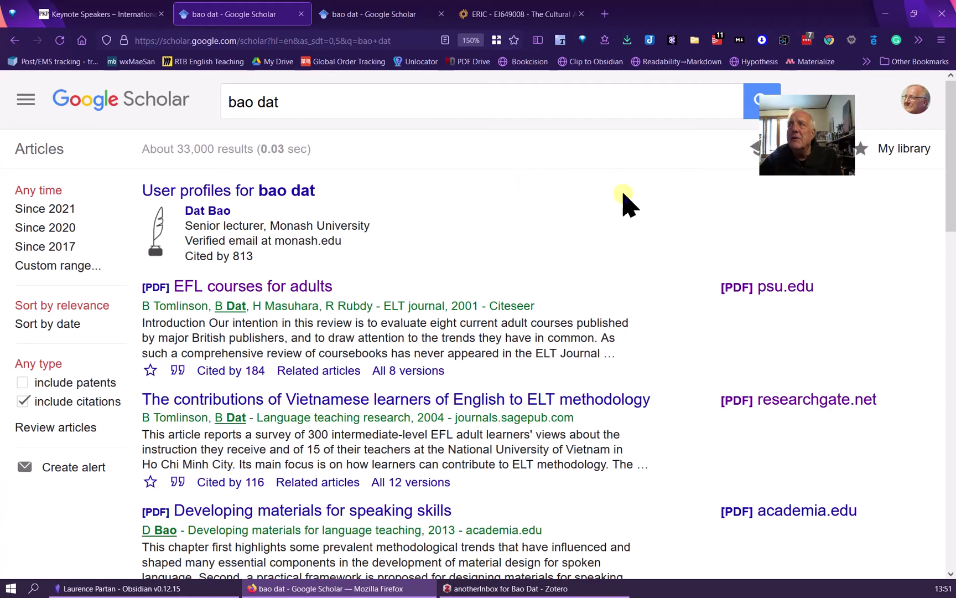
Check the Zotero save option on the ERIC record for the communication reluctance article and return to the first Google Scholar results.
{"action": "left_click", "coordinate": [695, 53]}
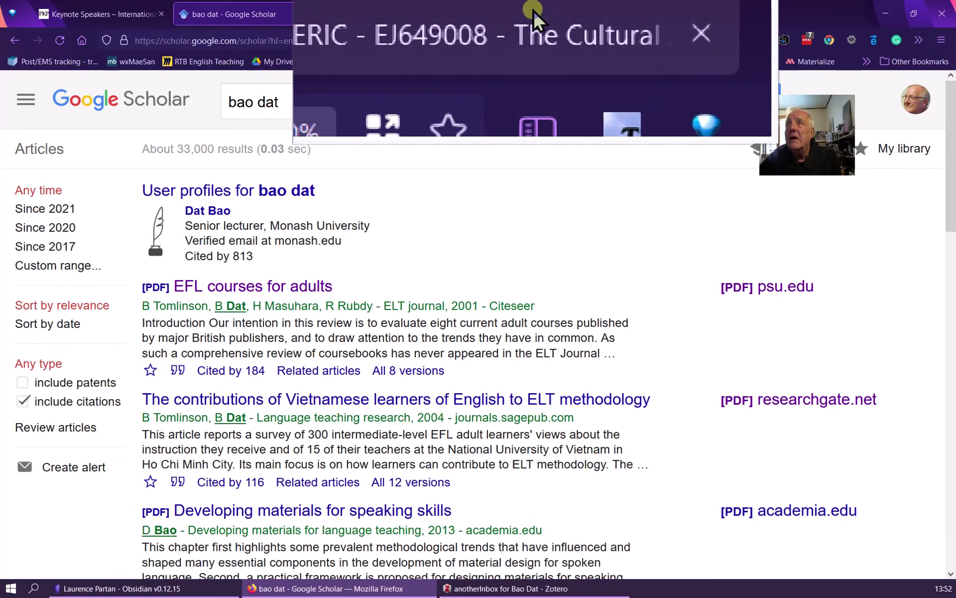
{"action": "left_click", "coordinate": [533, 9]}
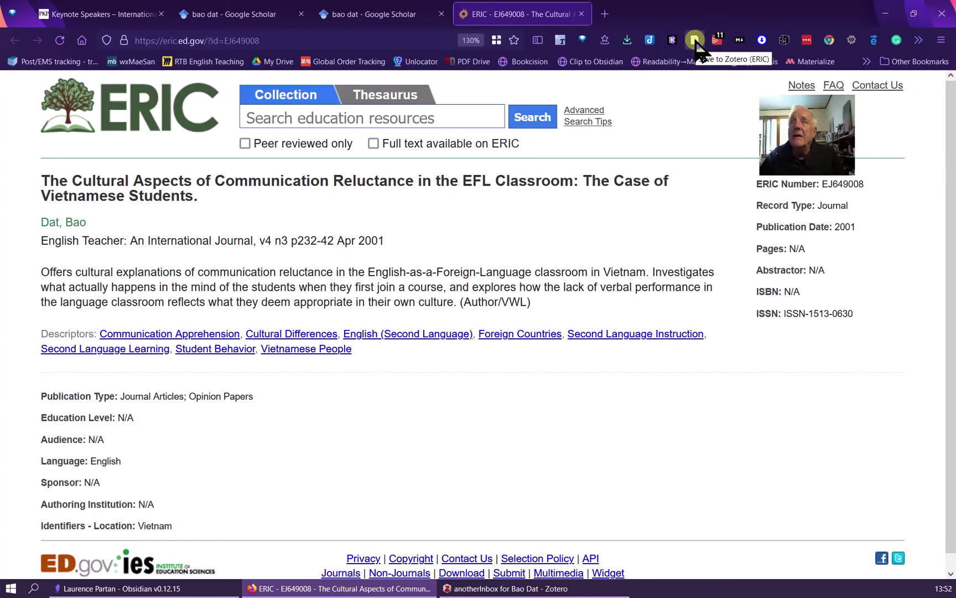
{"action": "left_click", "coordinate": [265, 12]}
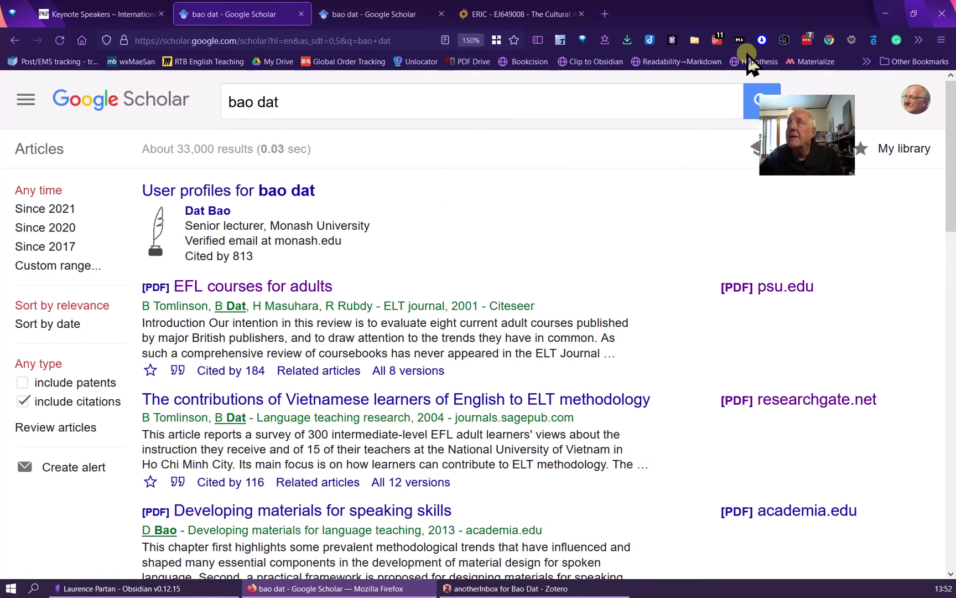
Save all the articles on the Google Scholar results page to the anotherInbox collection with the Zotero Connector.
{"action": "left_click", "coordinate": [693, 38]}
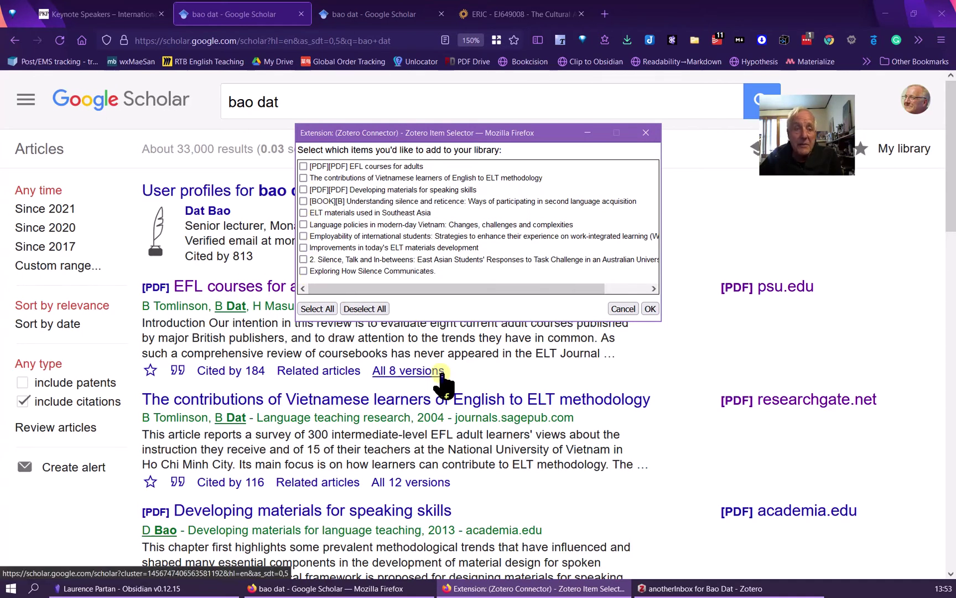
{"action": "left_click", "coordinate": [313, 308]}
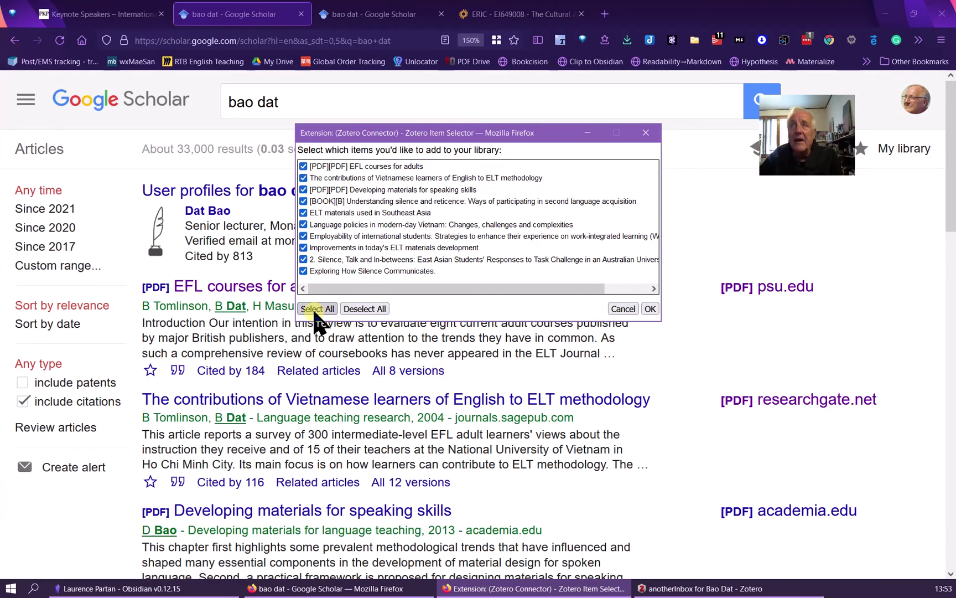
{"action": "left_click", "coordinate": [649, 310]}
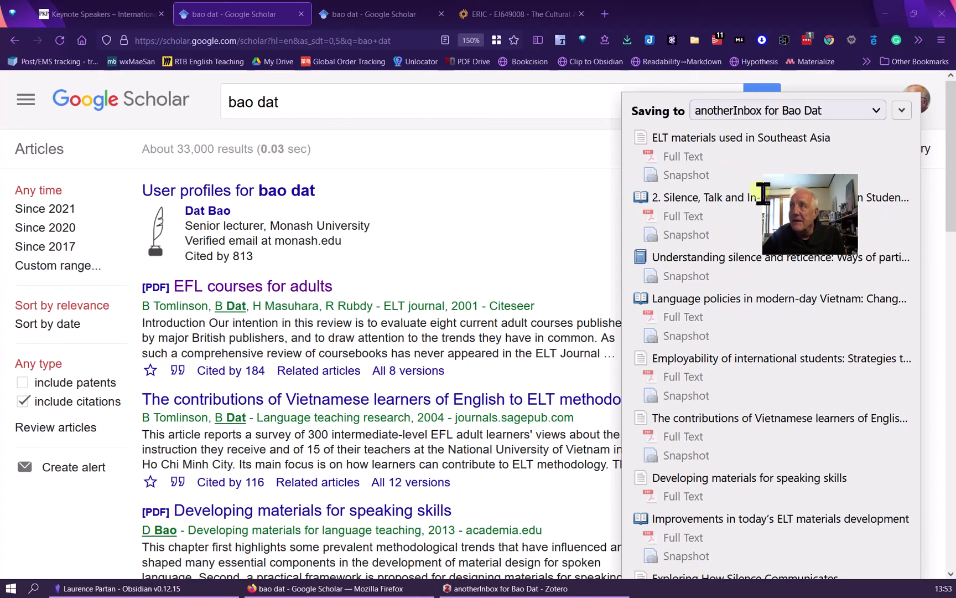
Switch to Zotero and view the details of the saved article "The contributions of Vietnamese learners of English to ELT methodology".
{"action": "left_click", "coordinate": [508, 590]}
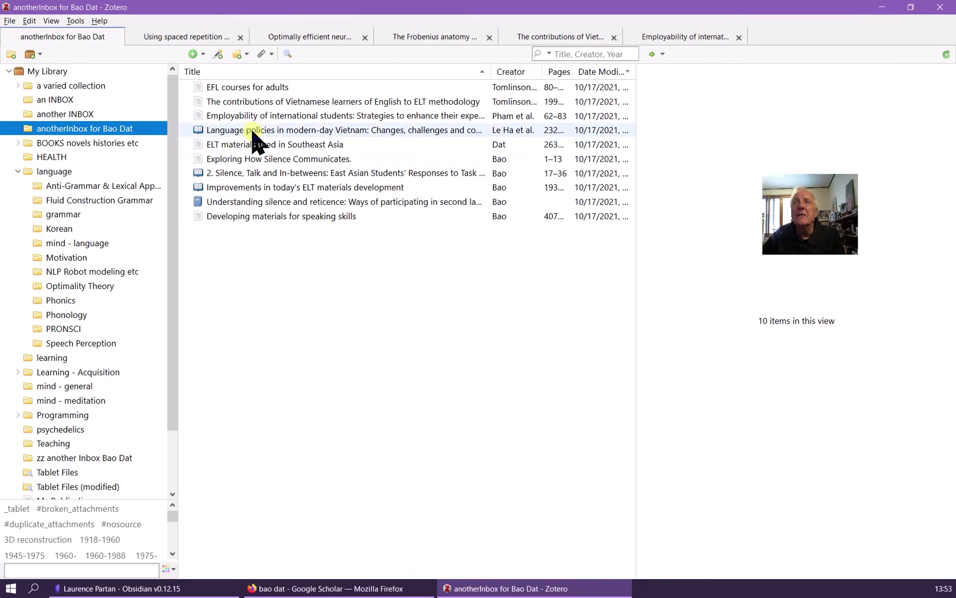
{"action": "left_click", "coordinate": [238, 102]}
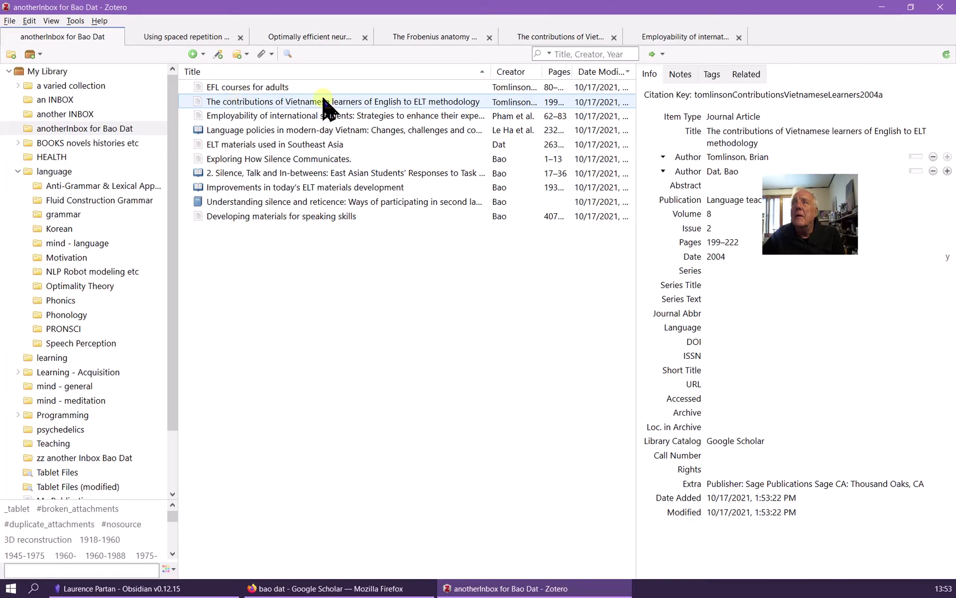
{"action": "left_click", "coordinate": [757, 143]}
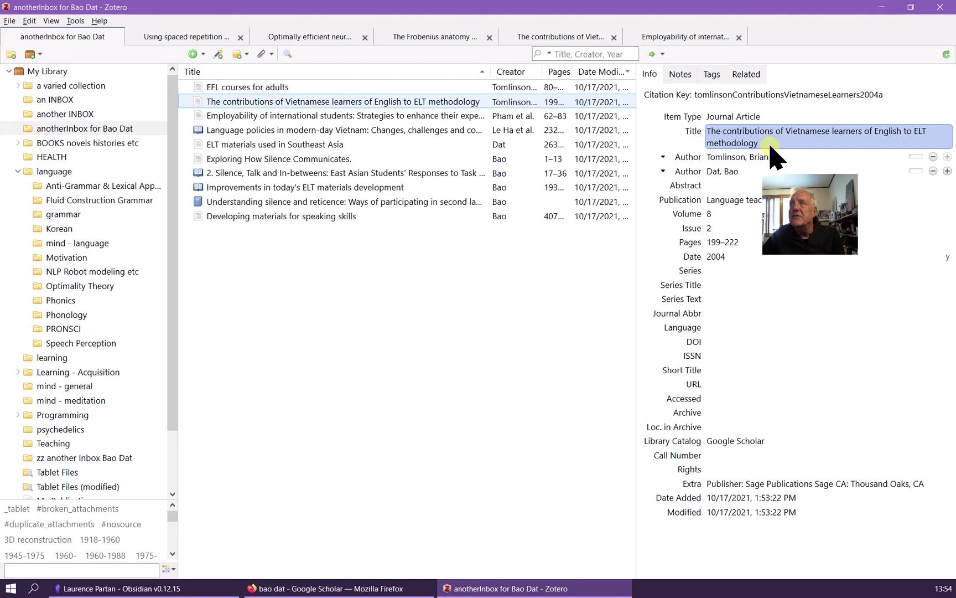
{"action": "key", "text": "Return"}
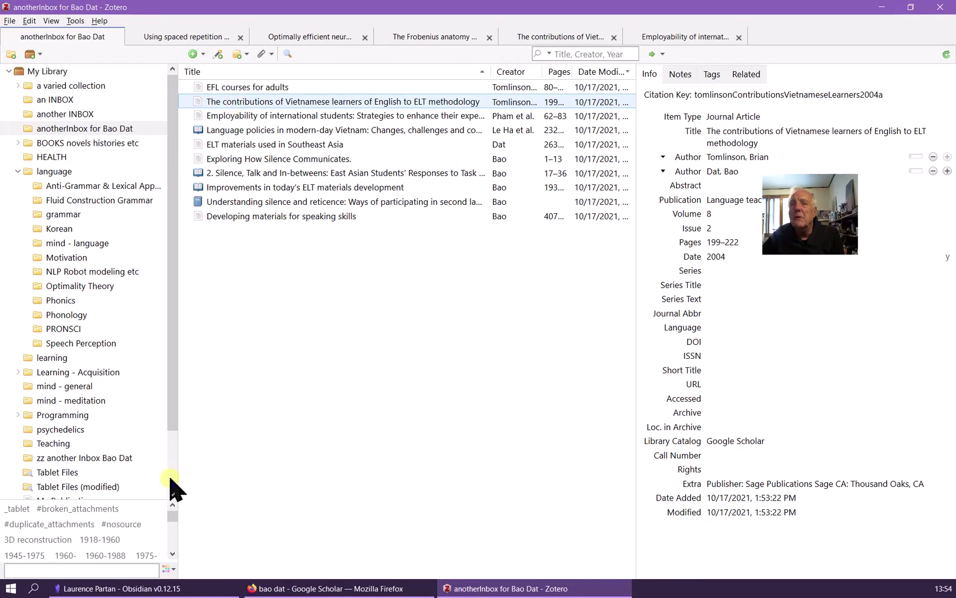
From the zz another Inbox collection, open the Vietnamese learners article's PDF and highlight the "Learners' views are rarely taken into account" passage in green.
{"action": "left_click", "coordinate": [109, 459]}
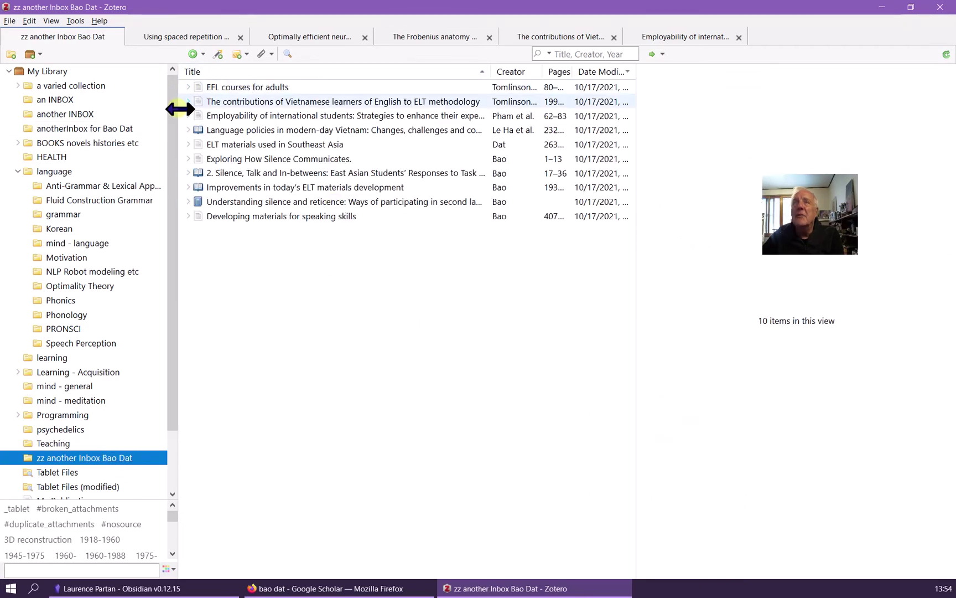
{"action": "double_click", "coordinate": [224, 111]}
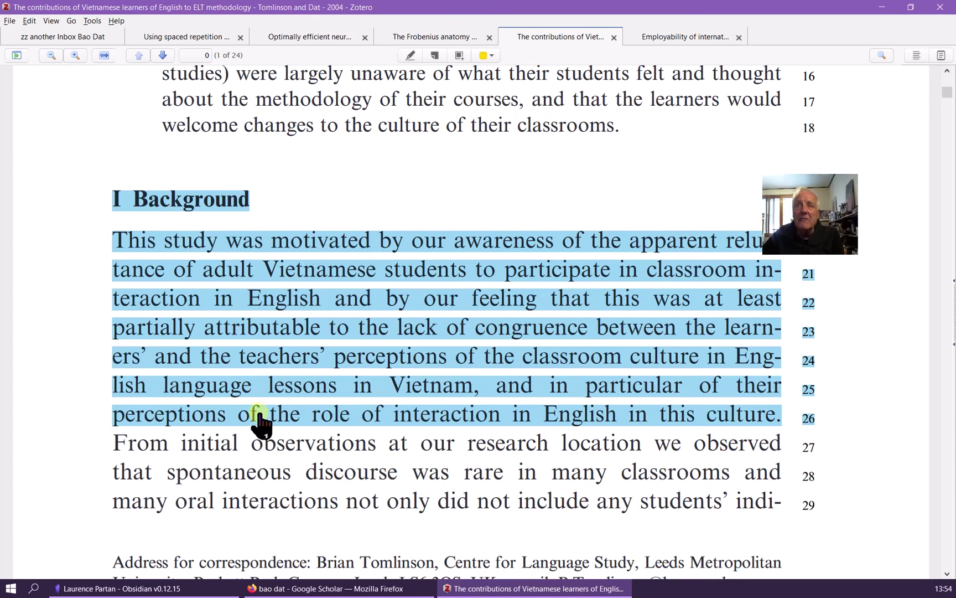
{"action": "scroll", "coordinate": [263, 423], "scroll_direction": "down", "scroll_amount": 2}
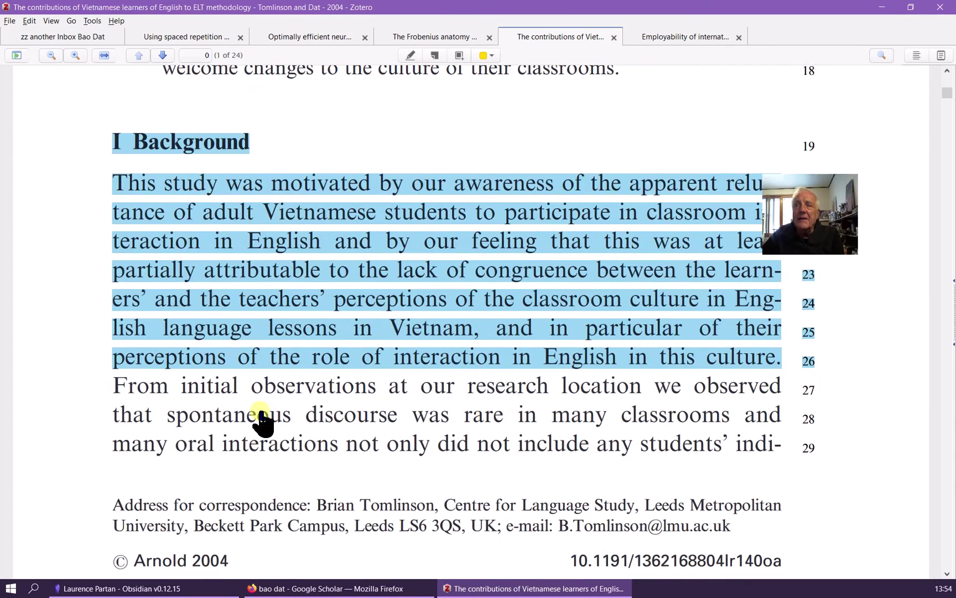
{"action": "scroll", "coordinate": [262, 421], "scroll_direction": "down", "scroll_amount": 14}
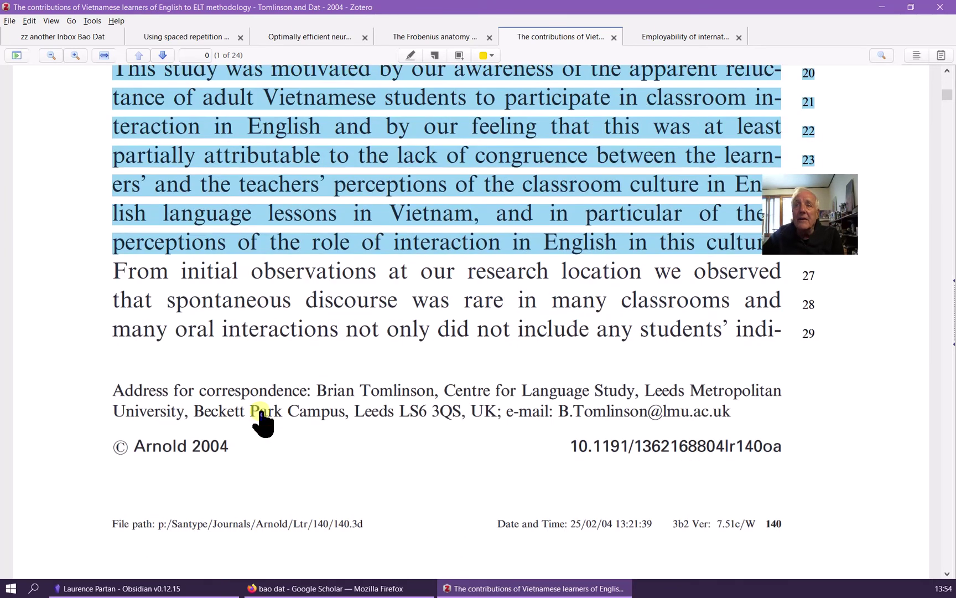
{"action": "scroll", "coordinate": [263, 411], "scroll_direction": "down", "scroll_amount": 20}
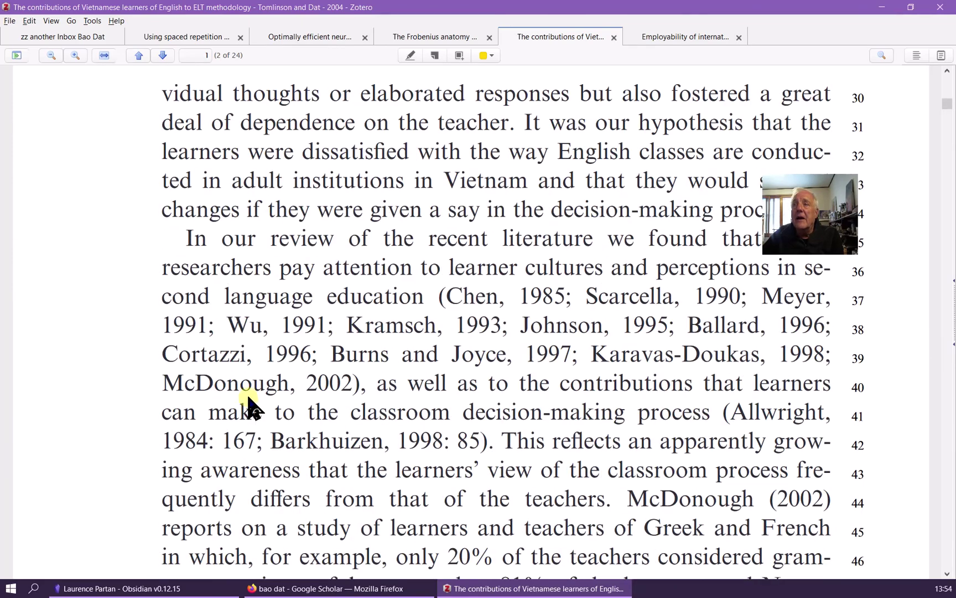
{"action": "scroll", "coordinate": [249, 407], "scroll_direction": "down", "scroll_amount": 8}
{"action": "scroll", "coordinate": [252, 397], "scroll_direction": "up", "scroll_amount": 10}
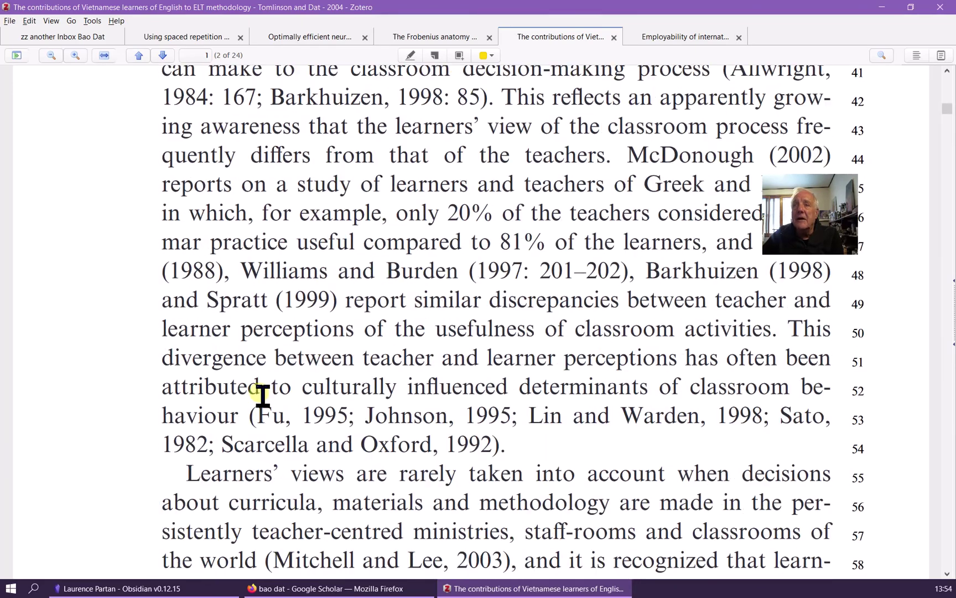
{"action": "scroll", "coordinate": [263, 395], "scroll_direction": "down", "scroll_amount": 4}
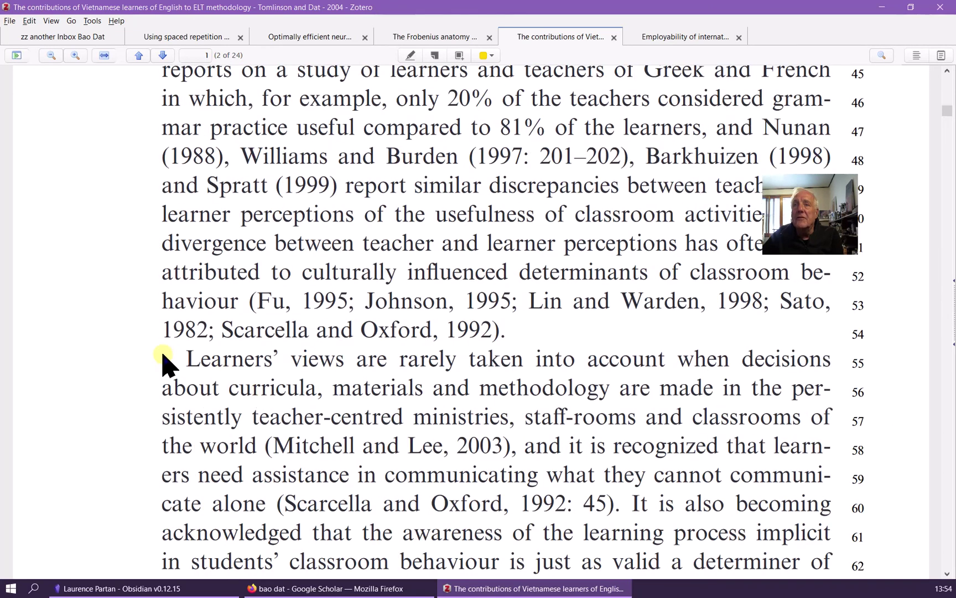
{"action": "mouse_move", "coordinate": [176, 356]}
{"action": "left_mouse_down"}
{"action": "mouse_move", "coordinate": [252, 395]}
{"action": "mouse_move", "coordinate": [420, 398]}
{"action": "mouse_move", "coordinate": [534, 430]}
{"action": "mouse_move", "coordinate": [624, 469]}
{"action": "mouse_move", "coordinate": [612, 507]}
{"action": "mouse_move", "coordinate": [637, 507]}
{"action": "left_mouse_up"}
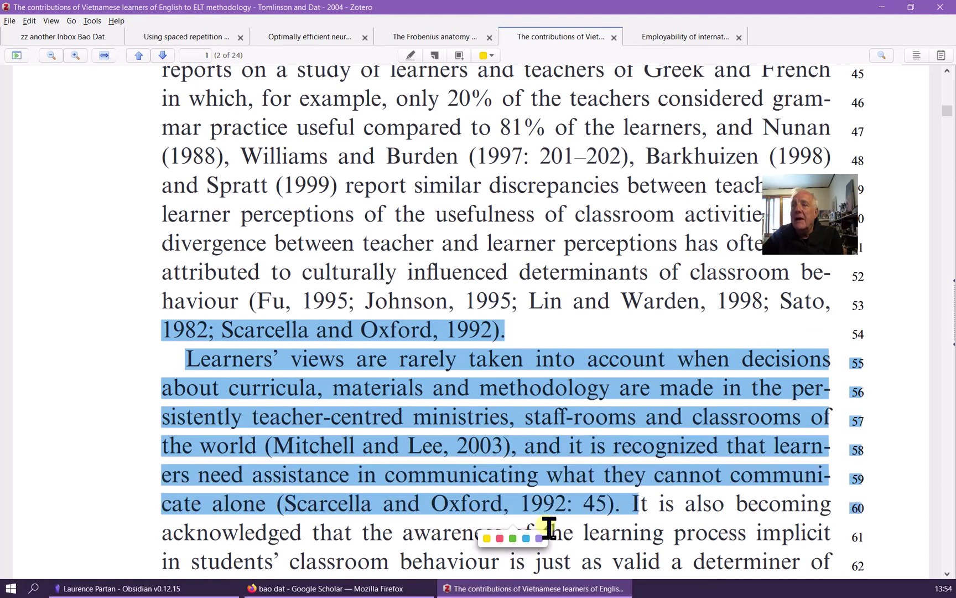
{"action": "left_click", "coordinate": [513, 537]}
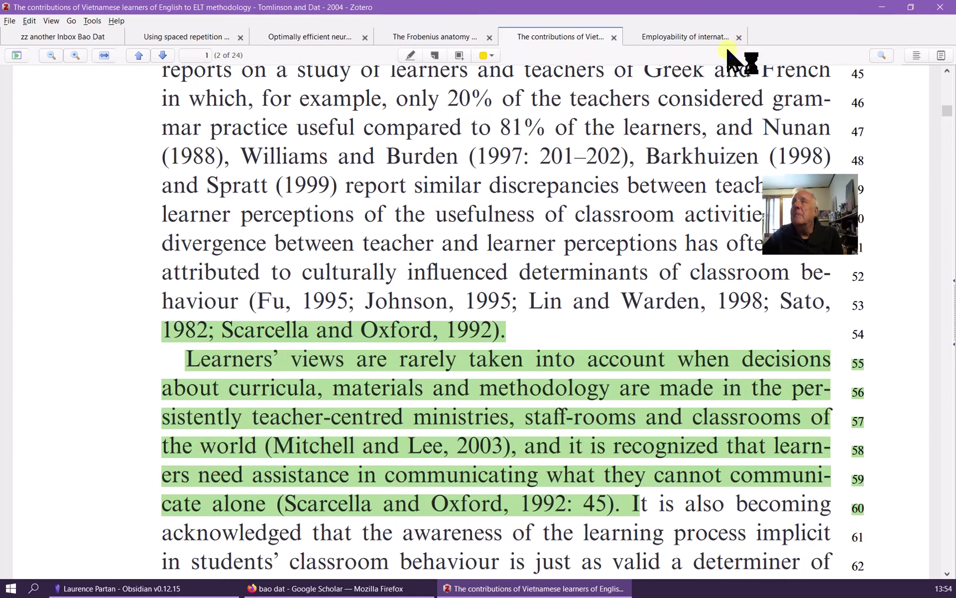
Close the PDF of the Vietnamese learners article to return to the zz another Inbox collection.
{"action": "left_click", "coordinate": [614, 37]}
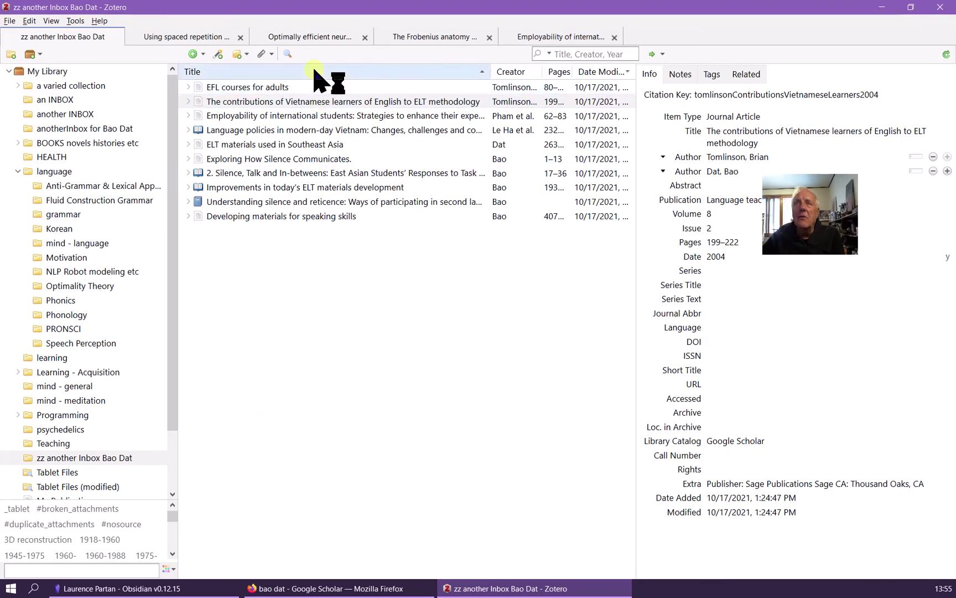
{"action": "left_click", "coordinate": [304, 87]}
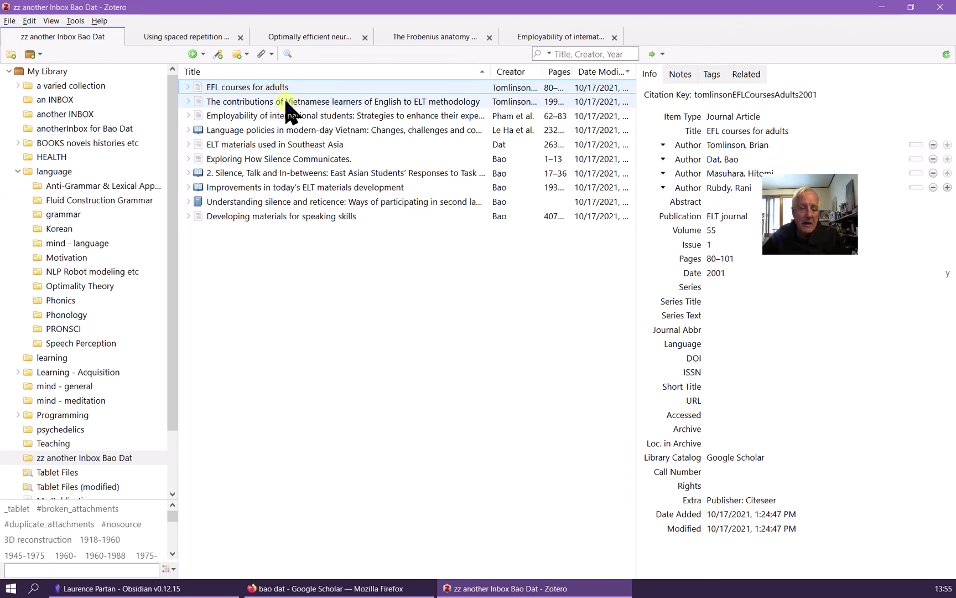
{"action": "left_click", "coordinate": [285, 103]}
{"action": "left_click", "coordinate": [275, 88]}
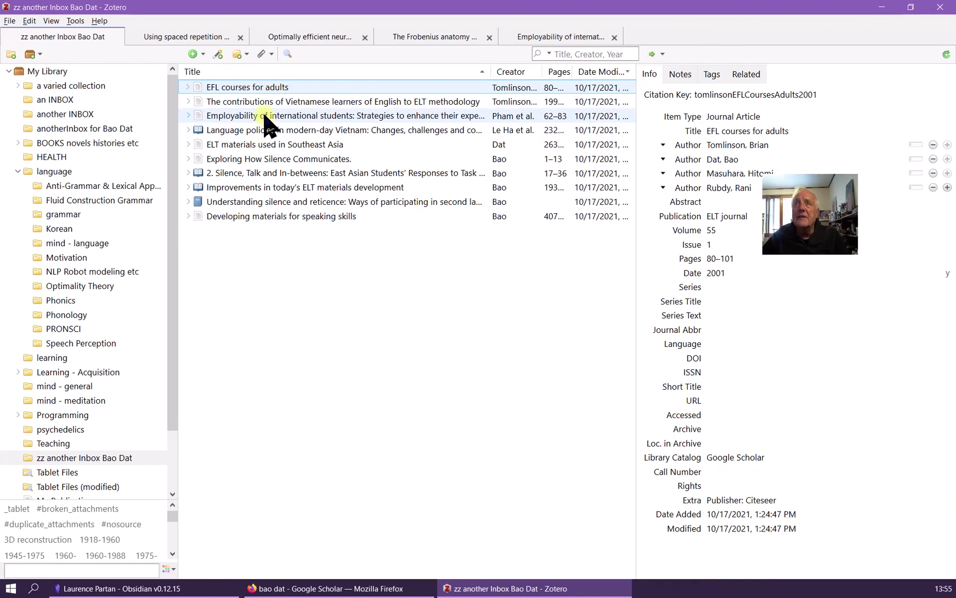
{"action": "left_click", "coordinate": [264, 118], "text": "shift"}
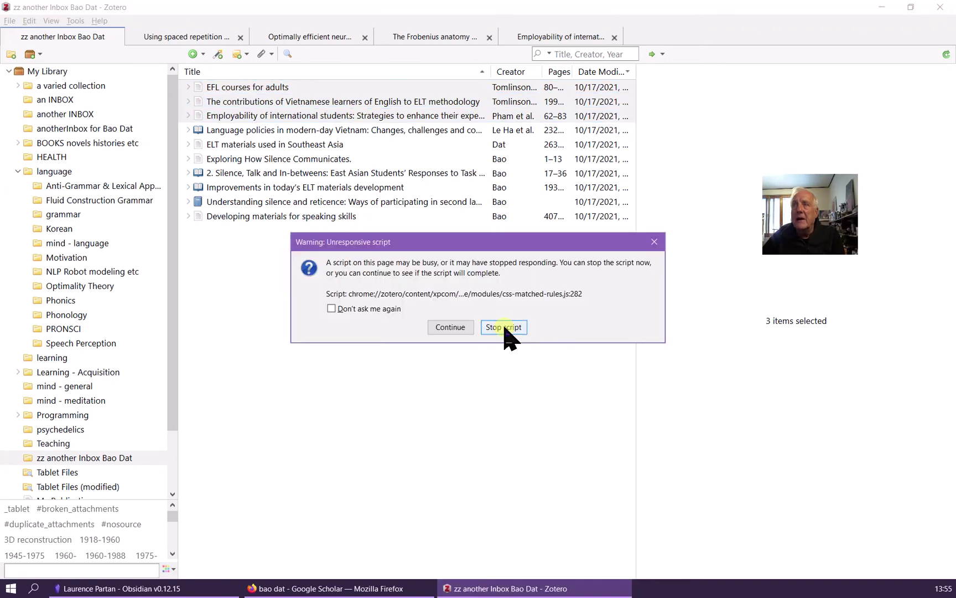
{"action": "left_click", "coordinate": [450, 327]}
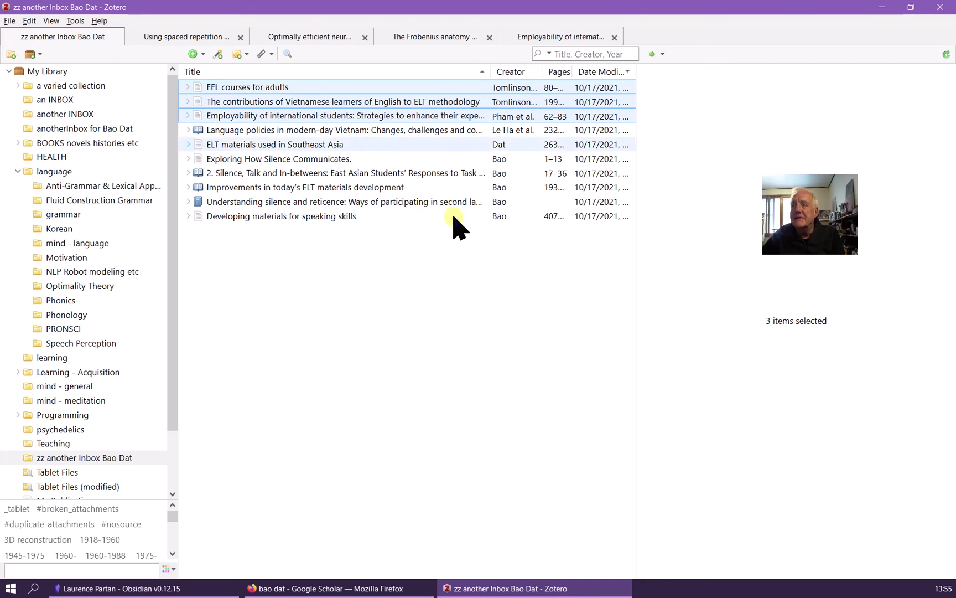
{"action": "right_click", "coordinate": [403, 119]}
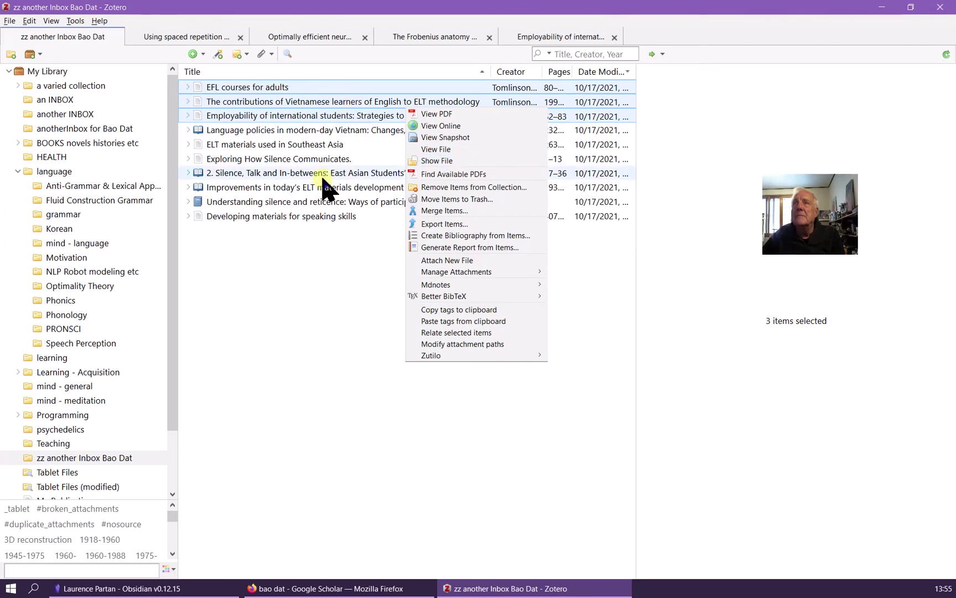
{"action": "left_click", "coordinate": [309, 277]}
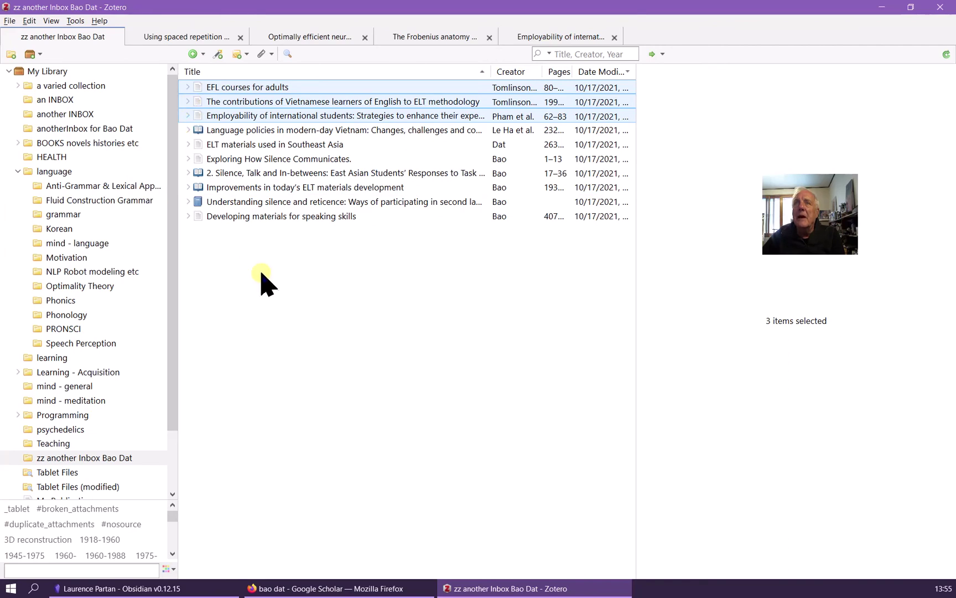
{"action": "left_click", "coordinate": [231, 159]}
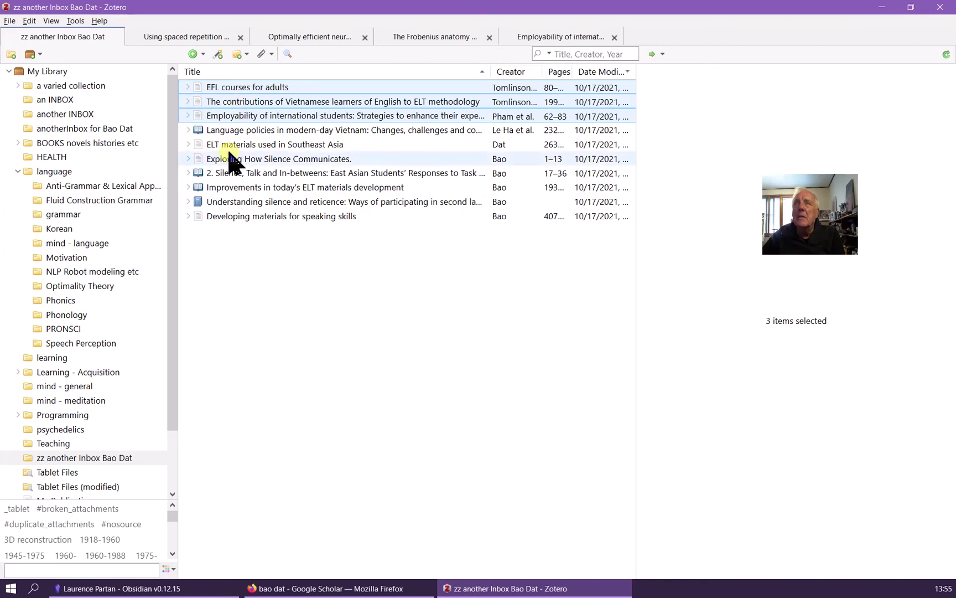
Add a note from annotations to the article "The contributions of Vietnamese learners of English to ELT methodology".
{"action": "left_click", "coordinate": [248, 103]}
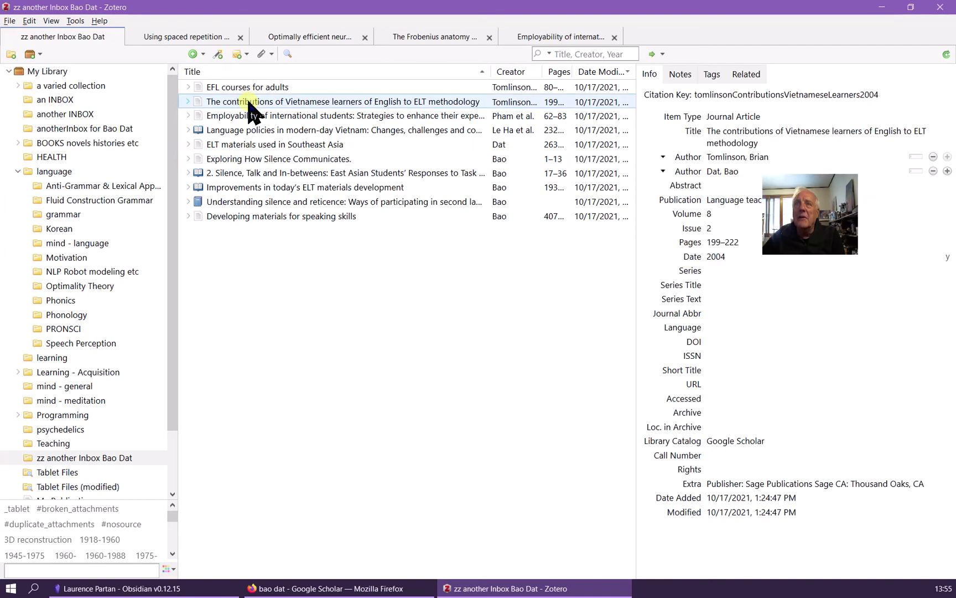
{"action": "right_click", "coordinate": [252, 108]}
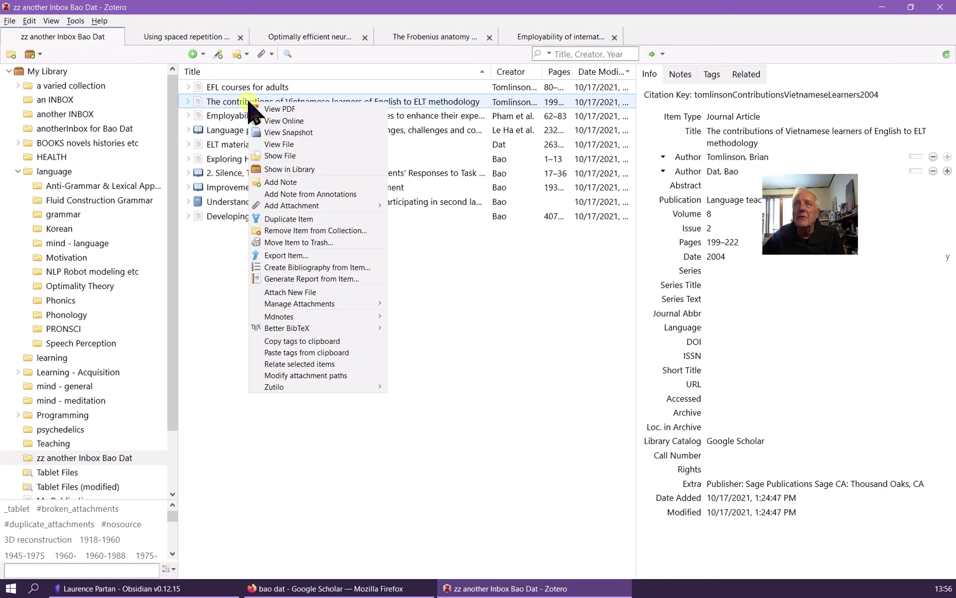
{"action": "left_click", "coordinate": [315, 194]}
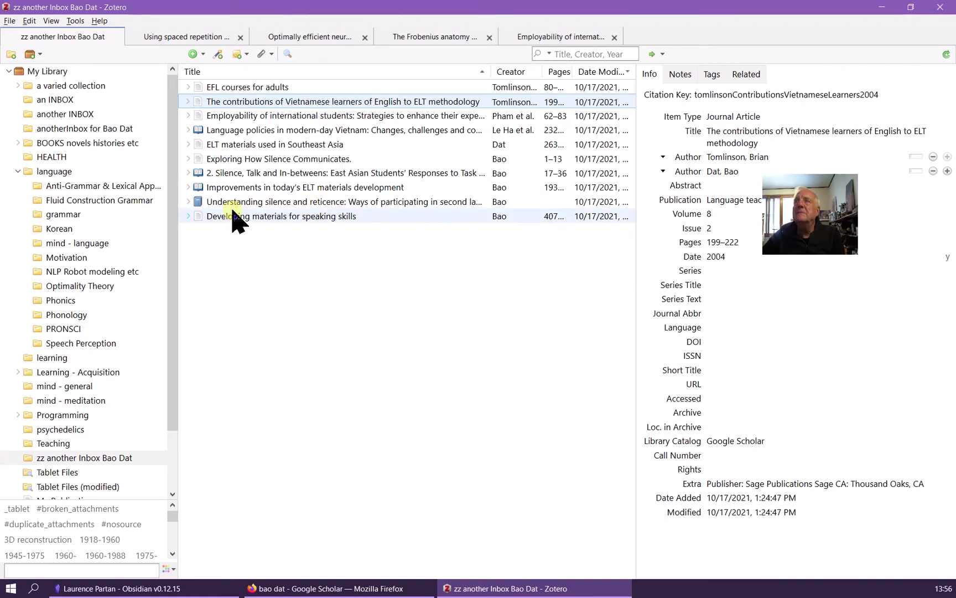
Expand the Vietnamese learners article and view the contents of its newest Annotations note.
{"action": "left_click", "coordinate": [188, 102]}
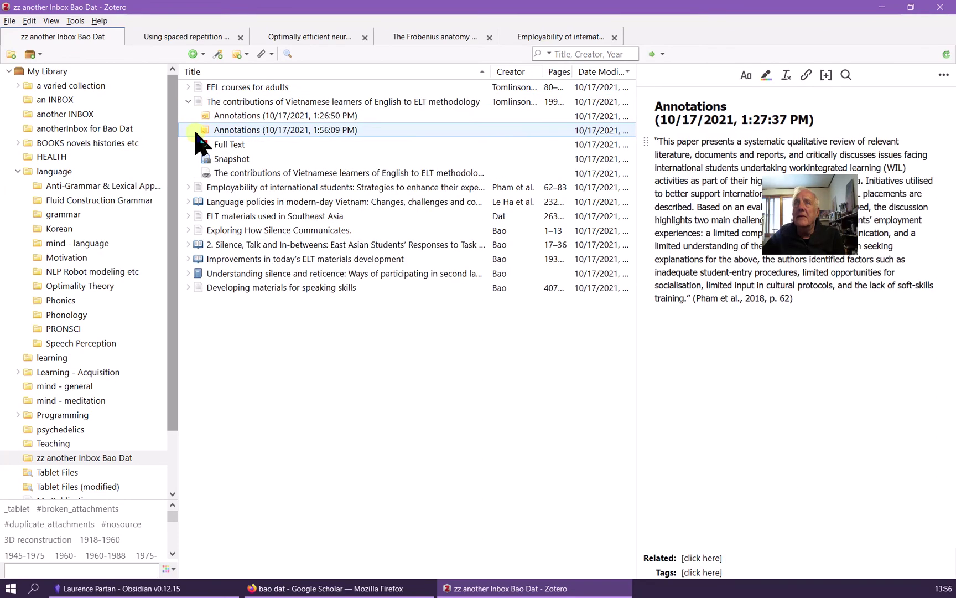
{"action": "left_click", "coordinate": [245, 132]}
{"action": "key", "text": "minus"}
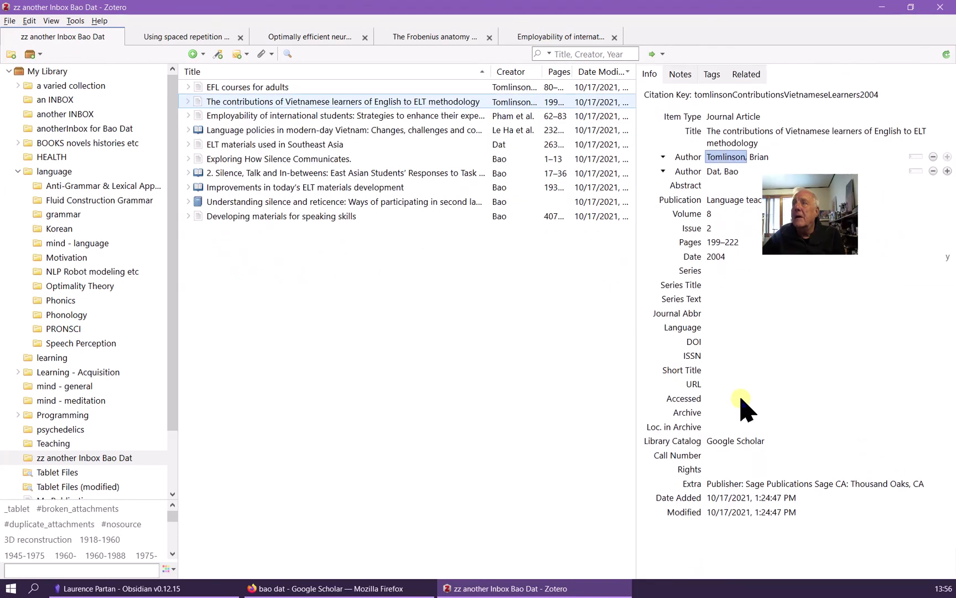
{"action": "left_click", "coordinate": [190, 100]}
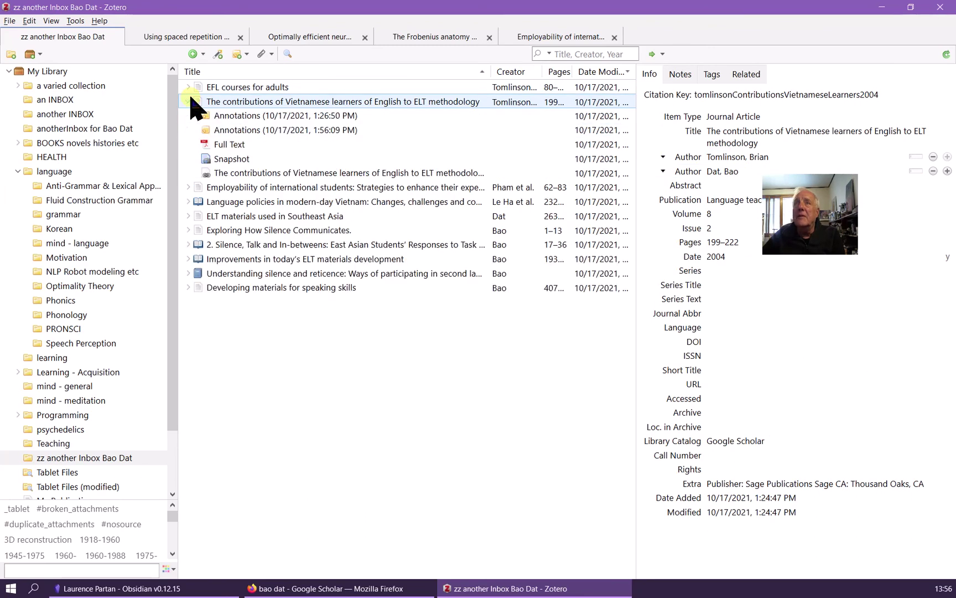
{"action": "left_click", "coordinate": [253, 130]}
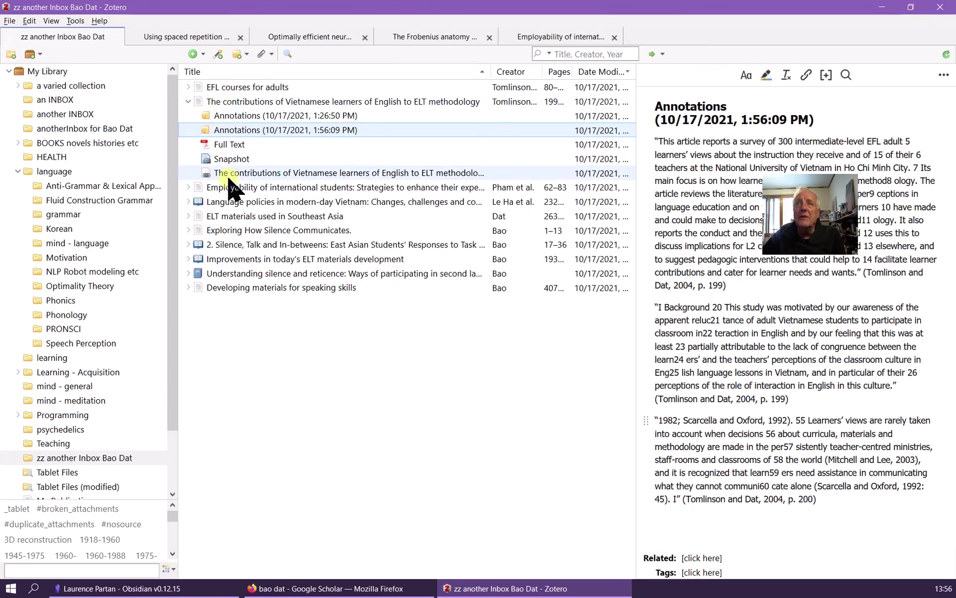
Create full Mdnotes export notes for everything from "EFL courses for adults" through "Employability of international students", saving into the Zotero EXPORTS folder.
{"action": "left_click", "coordinate": [223, 89]}
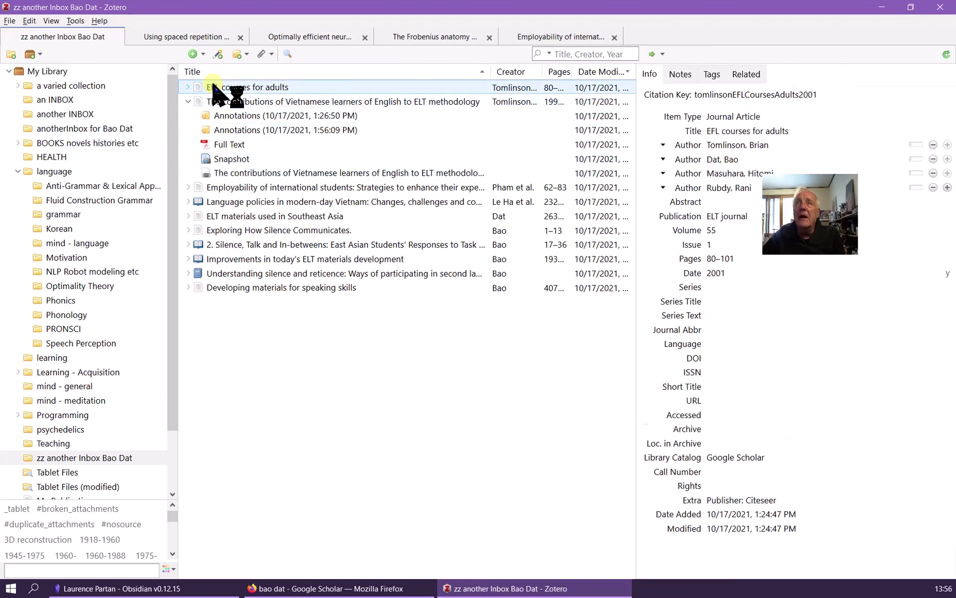
{"action": "left_click", "coordinate": [237, 187], "text": "shift"}
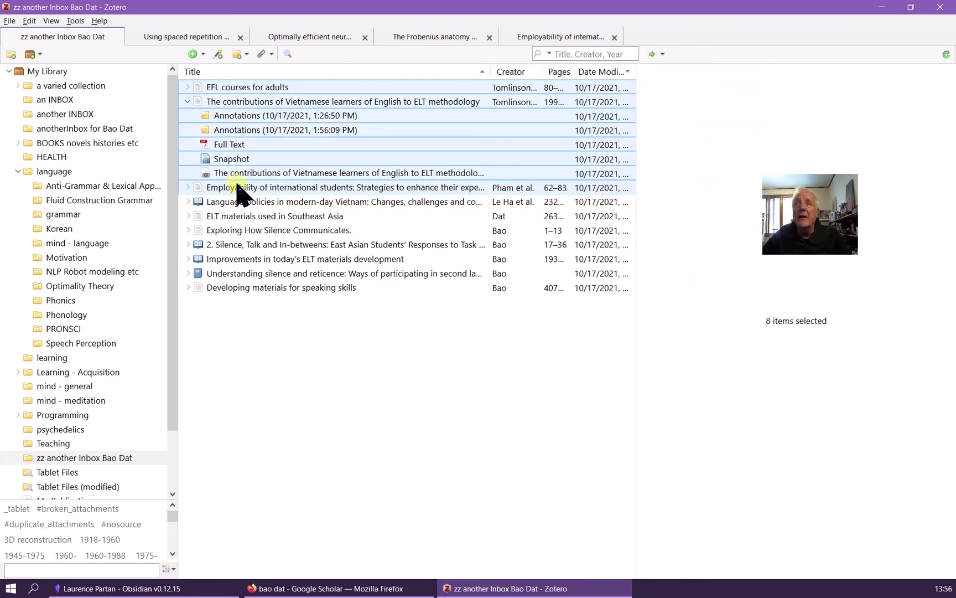
{"action": "right_click", "coordinate": [299, 147]}
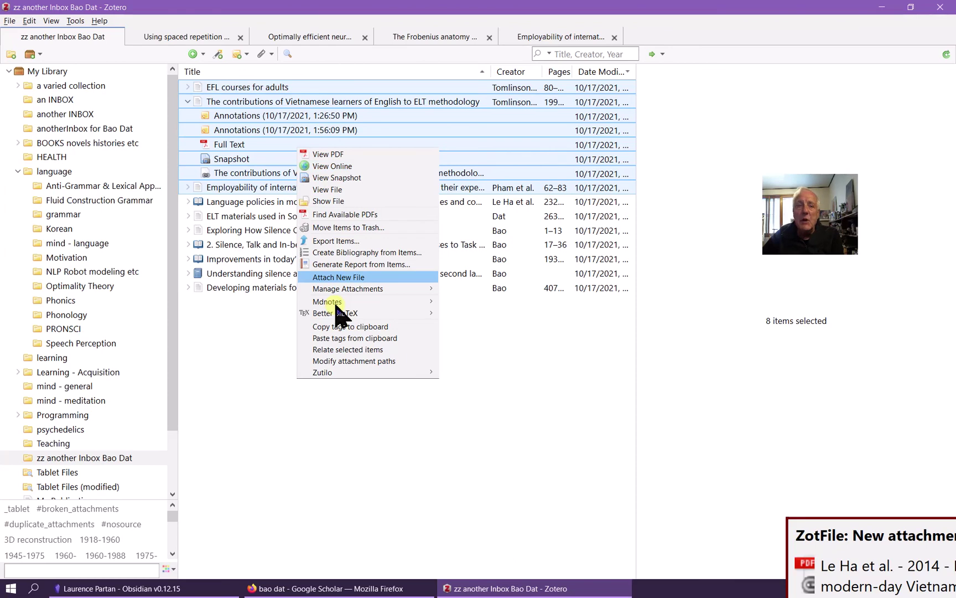
{"action": "mouse_move", "coordinate": [336, 306]}
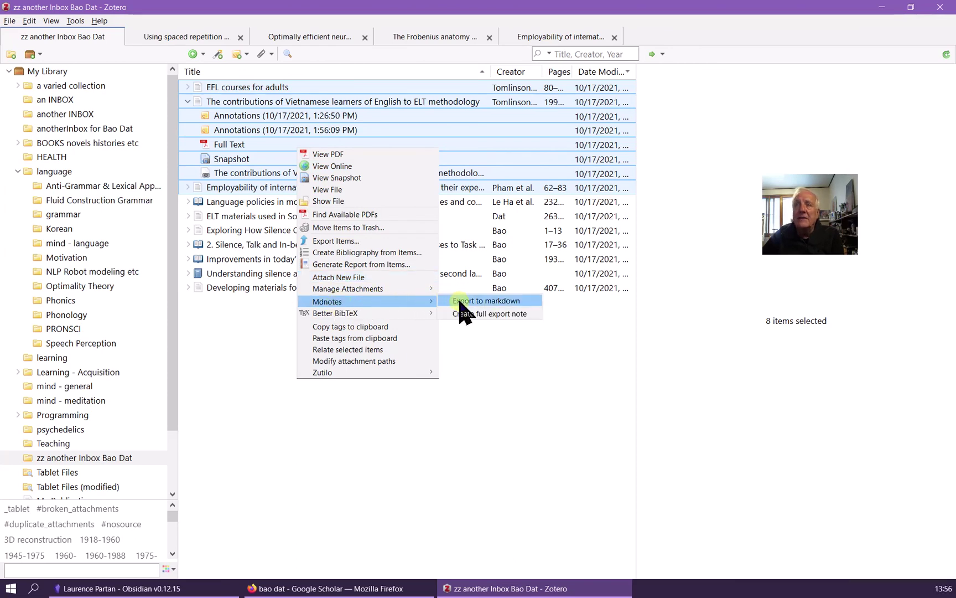
{"action": "left_click", "coordinate": [498, 302]}
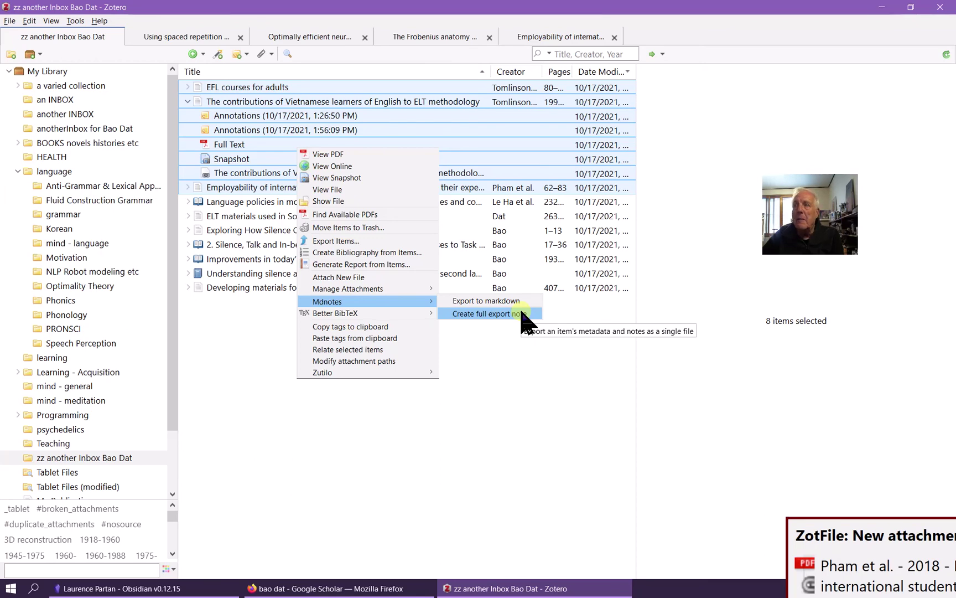
{"action": "left_click", "coordinate": [518, 314]}
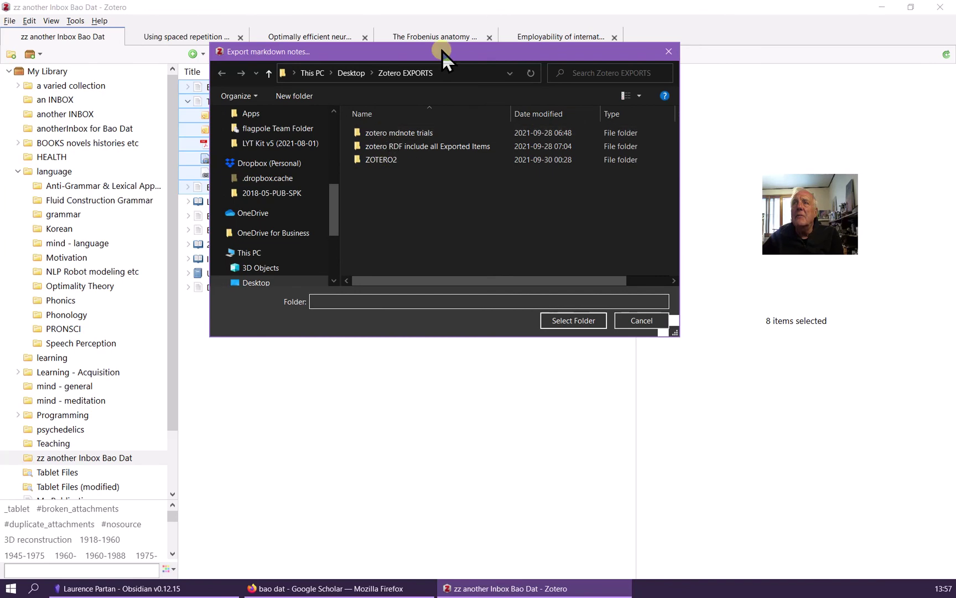
{"action": "left_click", "coordinate": [570, 321]}
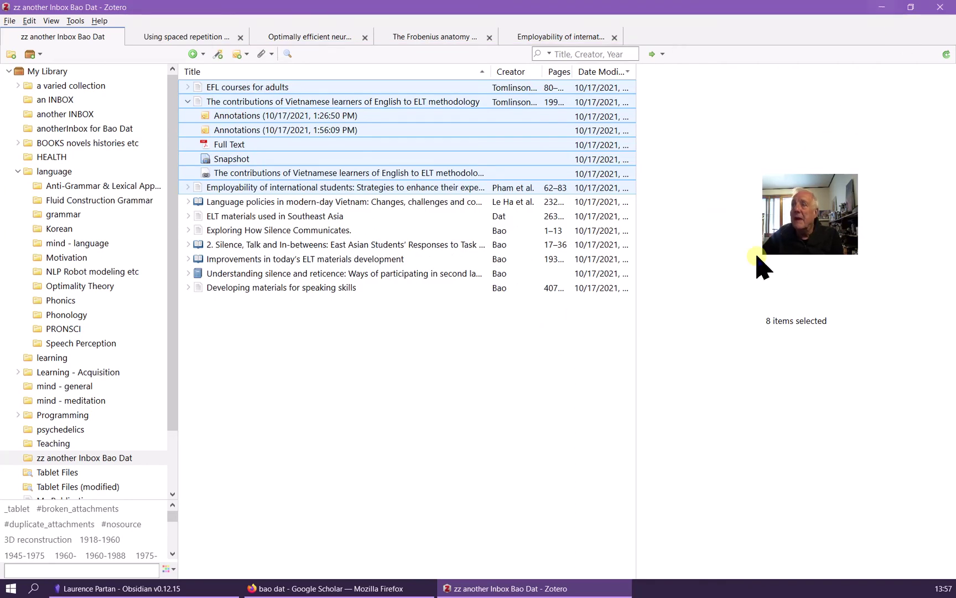
Switch to Obsidian and review the Vietnamese learners ZotMDnote in the 400 TEACHING folder, including its Zotero links and annotations.
{"action": "mouse_move", "coordinate": [362, 594]}
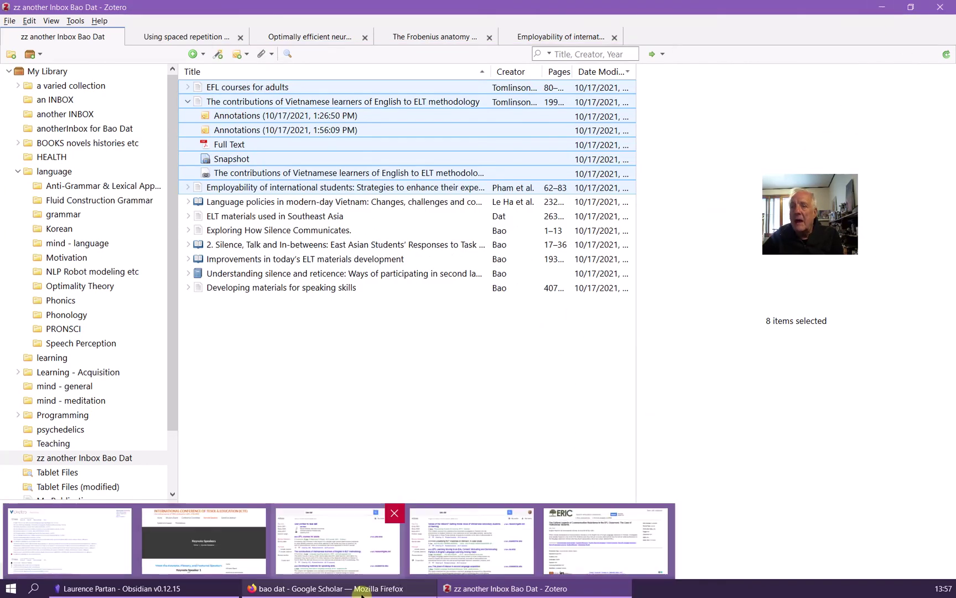
{"action": "left_click", "coordinate": [170, 591]}
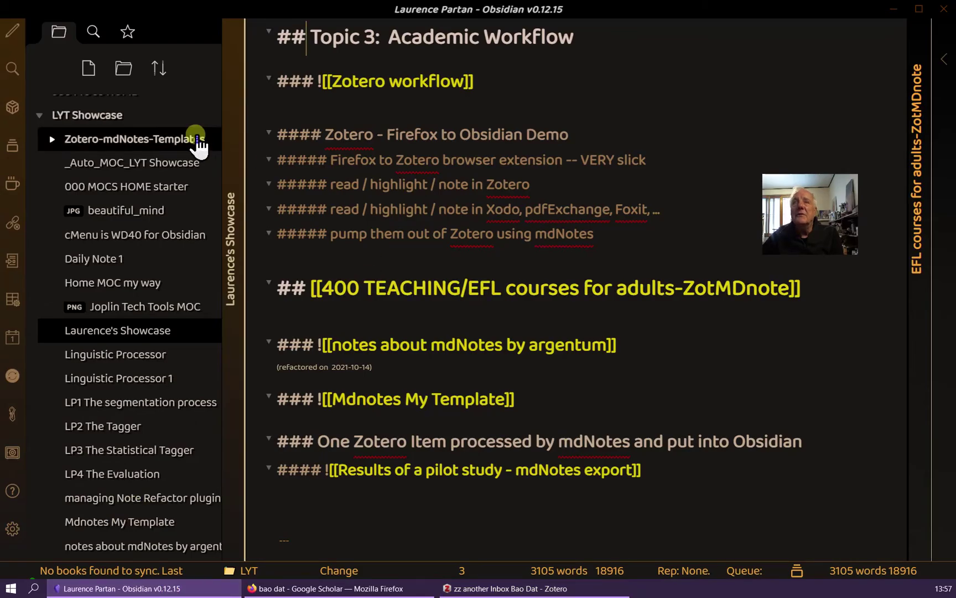
{"action": "scroll", "coordinate": [177, 183], "scroll_direction": "up", "scroll_amount": 10}
{"action": "scroll", "coordinate": [160, 189], "scroll_direction": "up", "scroll_amount": 3}
{"action": "left_click", "coordinate": [102, 204]}
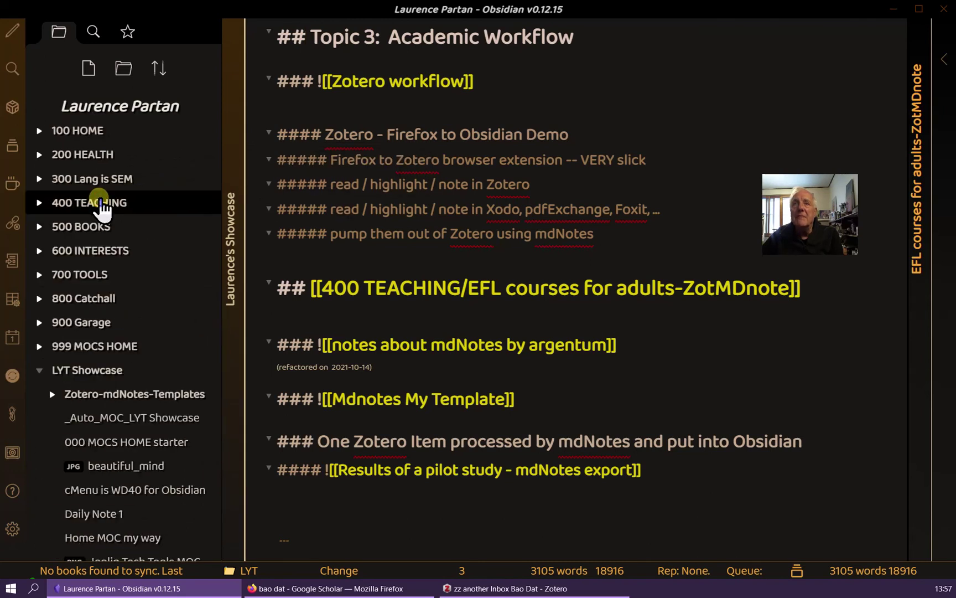
{"action": "left_click", "coordinate": [100, 204]}
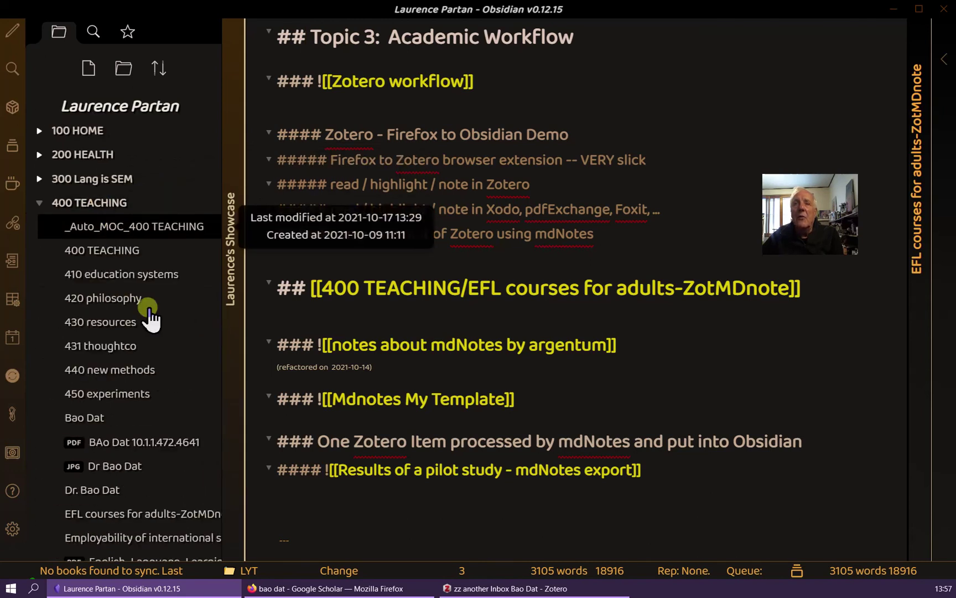
{"action": "scroll", "coordinate": [153, 451], "scroll_direction": "down", "scroll_amount": 3}
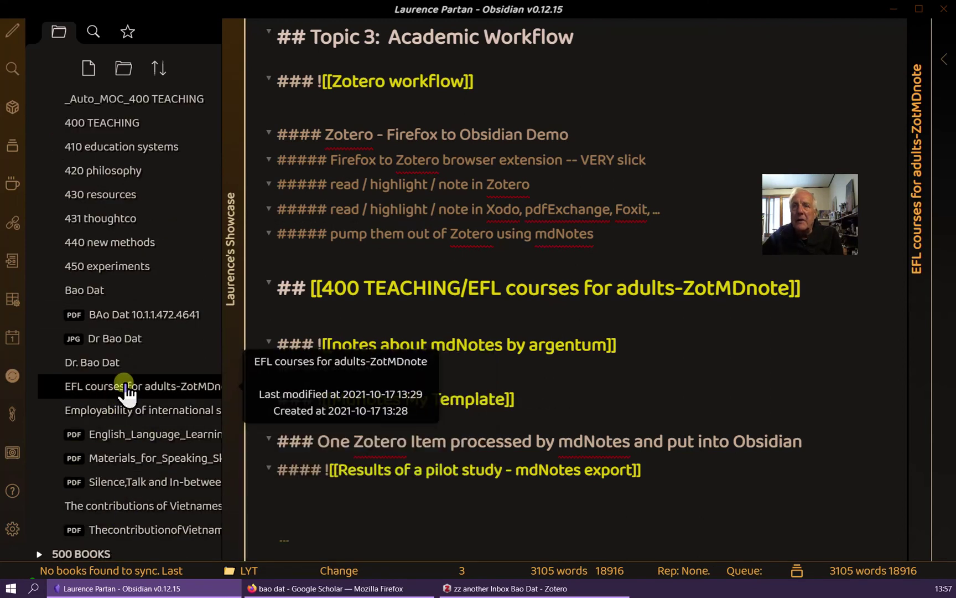
{"action": "left_click", "coordinate": [131, 502]}
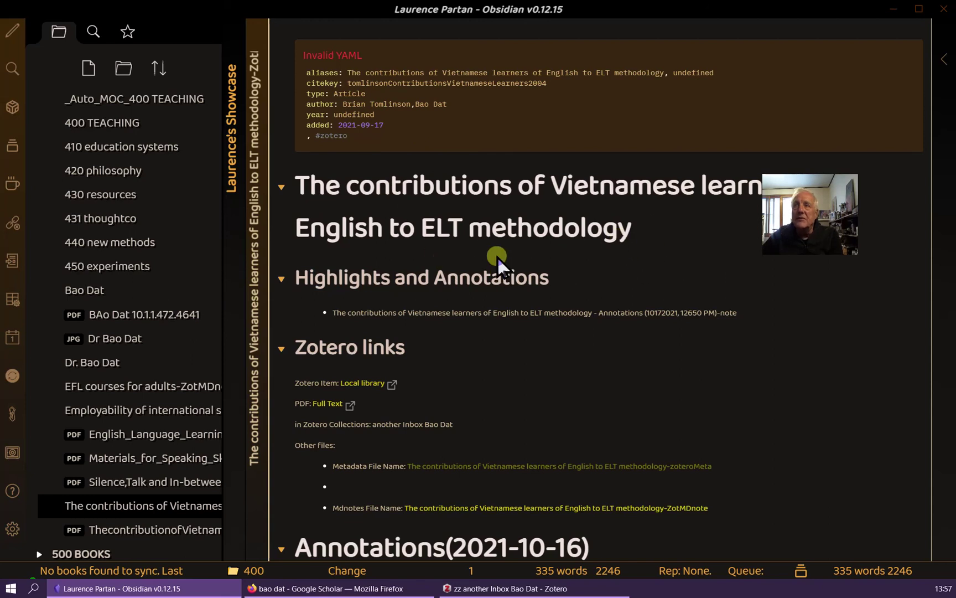
{"action": "scroll", "coordinate": [497, 257], "scroll_direction": "down", "scroll_amount": 2}
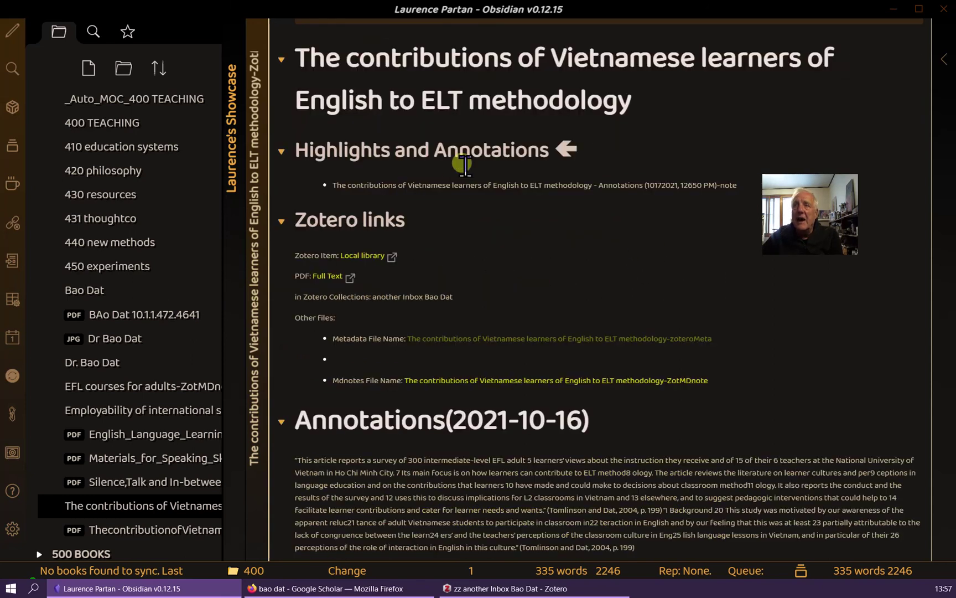
{"action": "scroll", "coordinate": [458, 239], "scroll_direction": "down", "scroll_amount": 3}
{"action": "scroll", "coordinate": [457, 239], "scroll_direction": "down", "scroll_amount": 2}
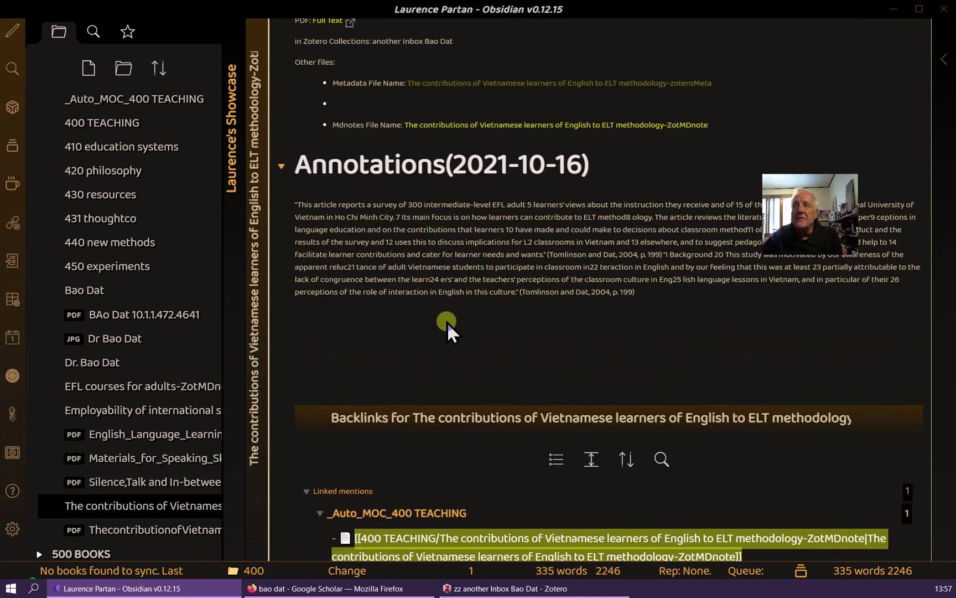
{"action": "scroll", "coordinate": [456, 329], "scroll_direction": "up", "scroll_amount": 6}
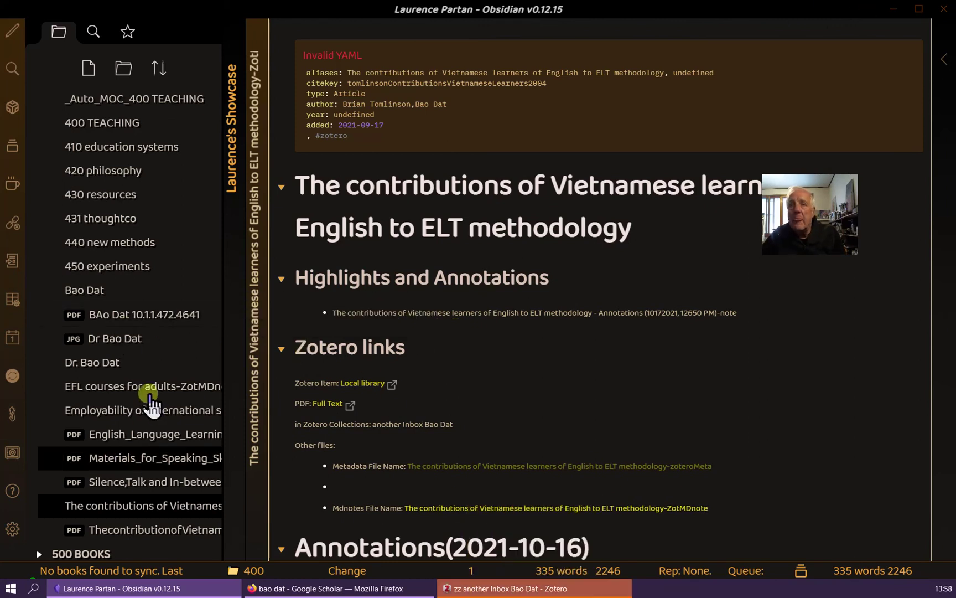
Return to the Showcase note at Topic 3: Academic Workflow and switch it to reading view.
{"action": "scroll", "coordinate": [145, 400], "scroll_direction": "down", "scroll_amount": 2}
{"action": "left_click", "coordinate": [235, 159]}
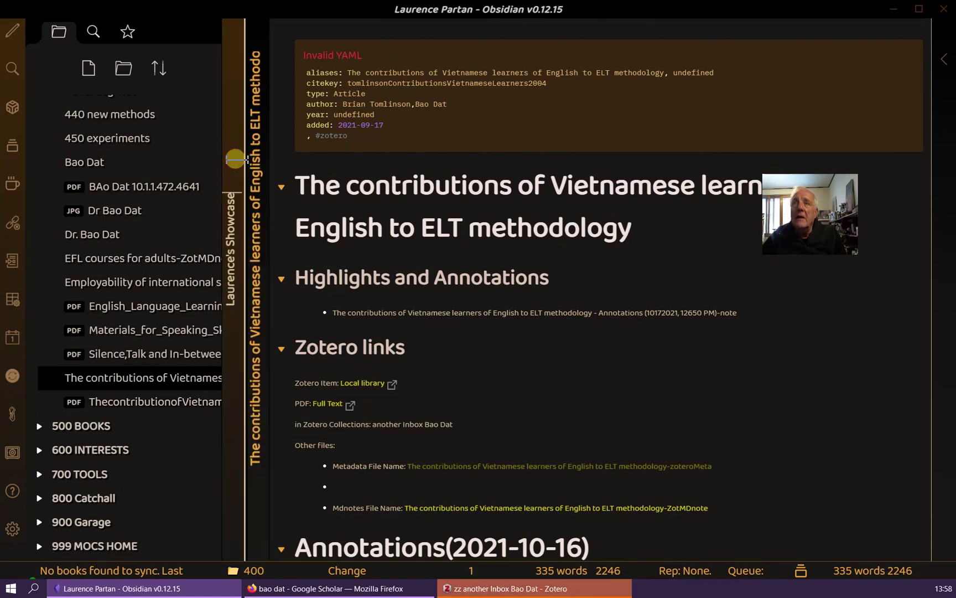
{"action": "scroll", "coordinate": [487, 315], "scroll_direction": "down", "scroll_amount": 4}
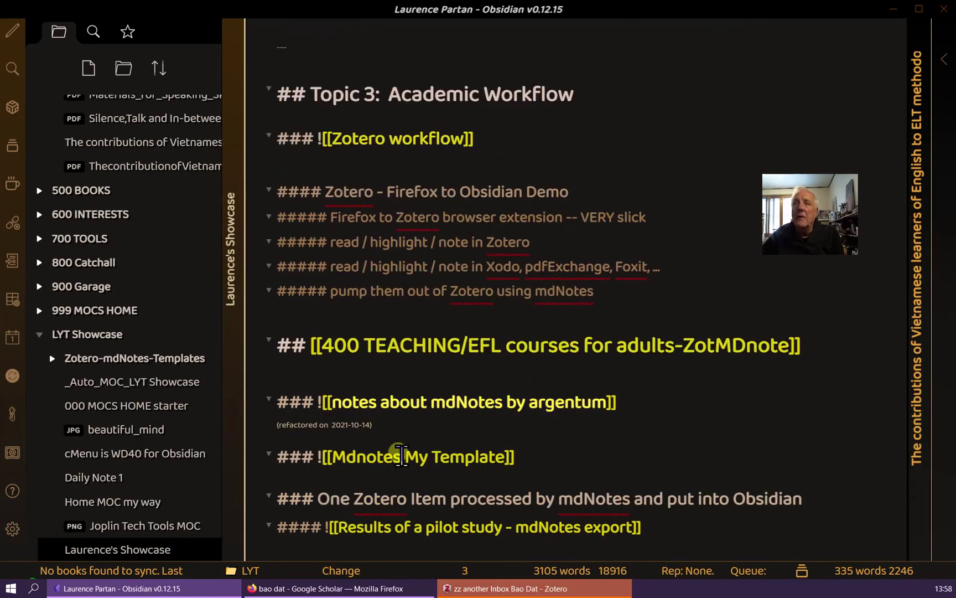
{"action": "scroll", "coordinate": [381, 498], "scroll_direction": "down", "scroll_amount": 4}
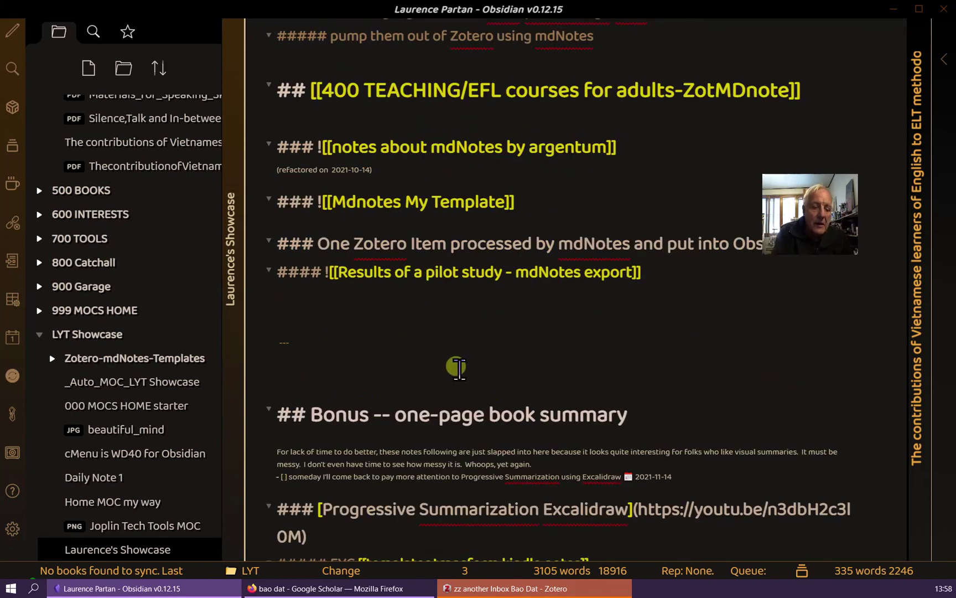
{"action": "key", "text": "ctrl+e"}
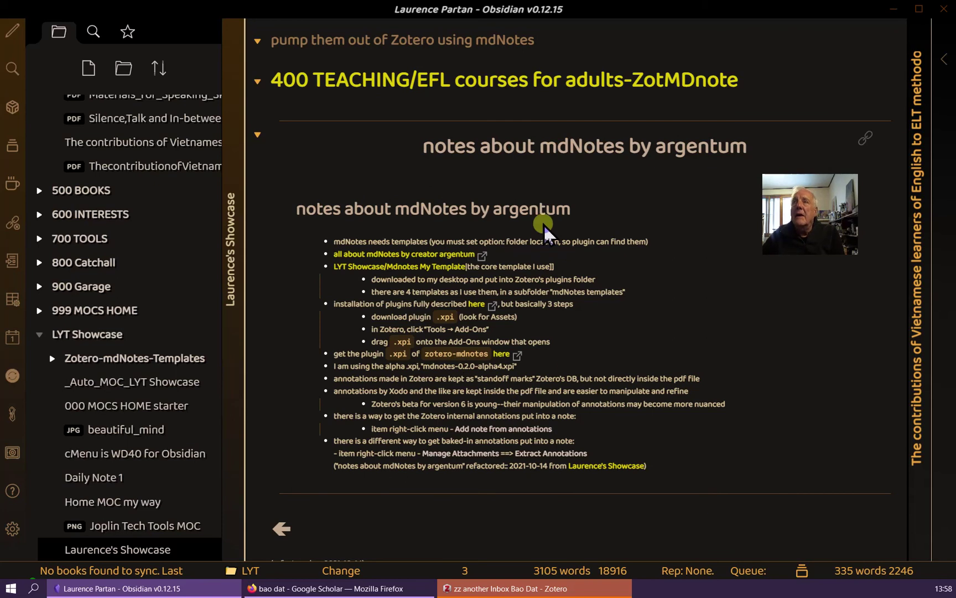
Examine the embedded Mdnotes template and the "Results of a pilot study - mdNotes export" example, including its abstract, Zotero links and annotations.
{"action": "scroll", "coordinate": [530, 227], "scroll_direction": "down", "scroll_amount": 7}
{"action": "scroll", "coordinate": [530, 227], "scroll_direction": "down", "scroll_amount": 3}
{"action": "scroll", "coordinate": [531, 227], "scroll_direction": "down", "scroll_amount": 3}
{"action": "scroll", "coordinate": [530, 227], "scroll_direction": "down", "scroll_amount": 7}
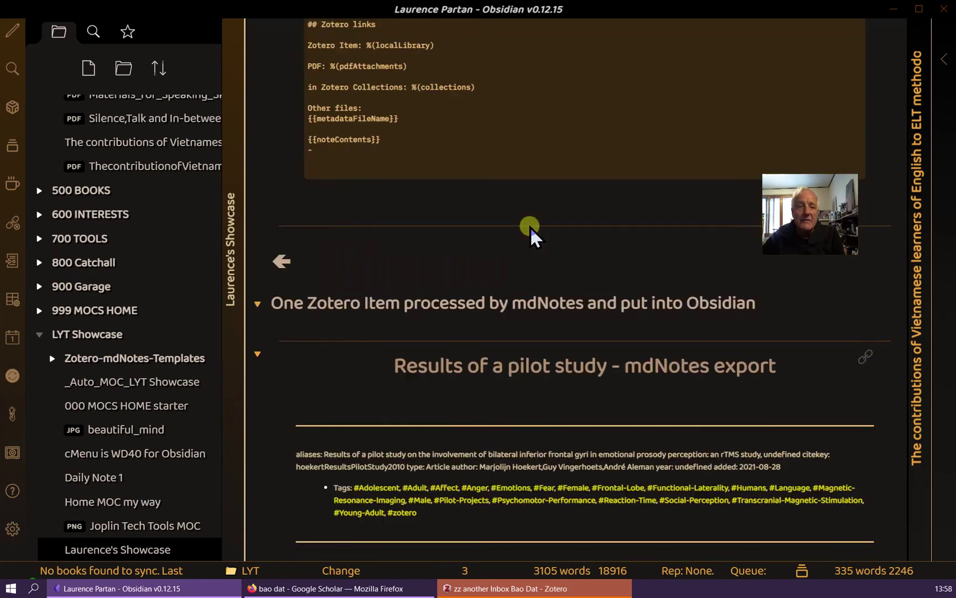
{"action": "scroll", "coordinate": [531, 227], "scroll_direction": "down", "scroll_amount": 7}
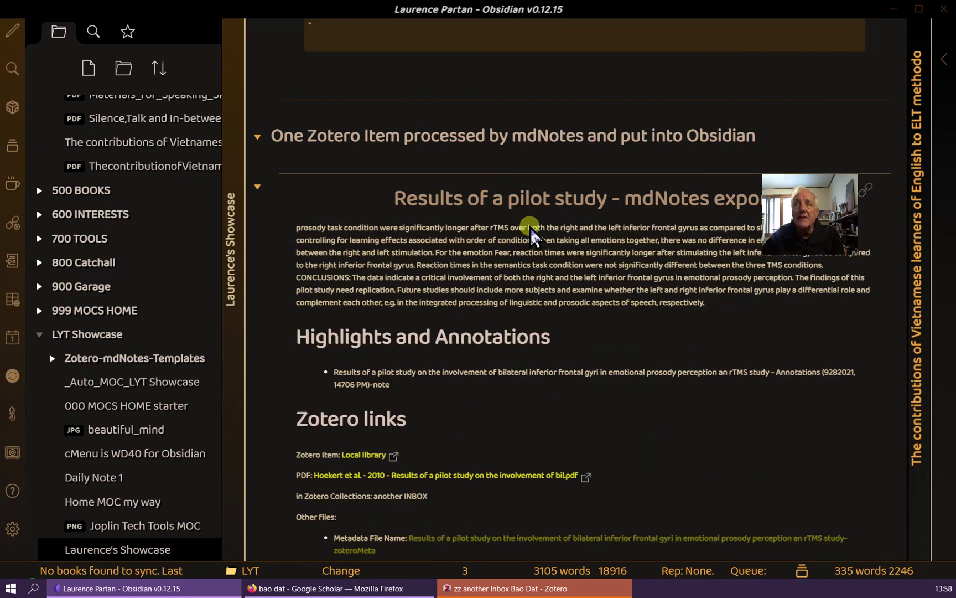
{"action": "scroll", "coordinate": [505, 363], "scroll_direction": "down", "scroll_amount": 5}
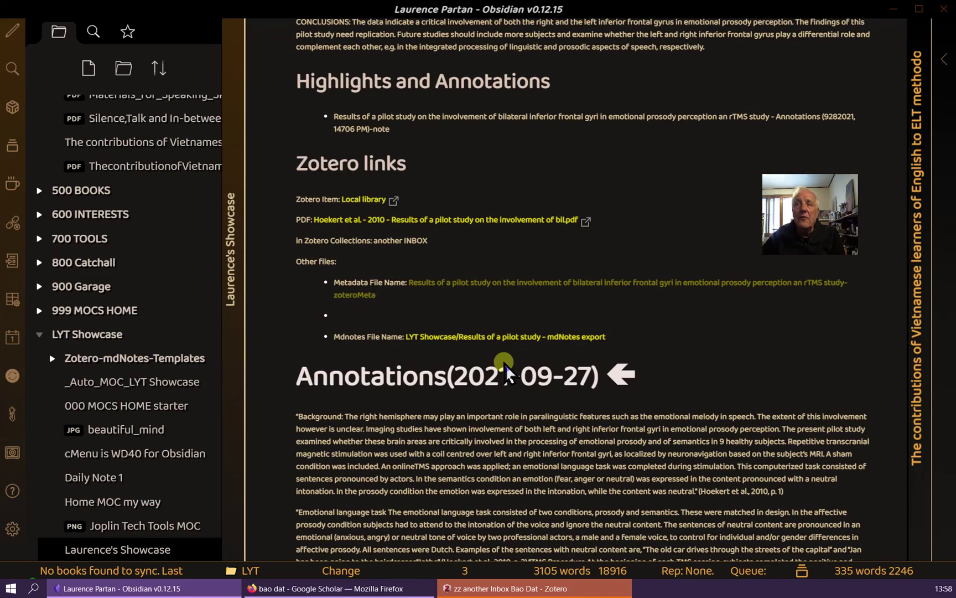
{"action": "scroll", "coordinate": [504, 363], "scroll_direction": "down", "scroll_amount": 3}
{"action": "scroll", "coordinate": [551, 281], "scroll_direction": "up", "scroll_amount": 9}
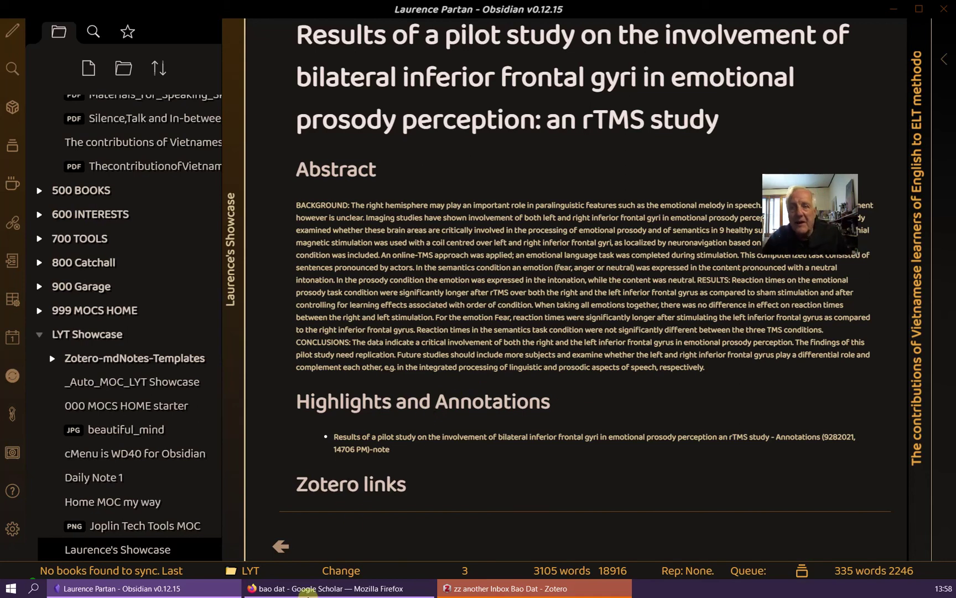
{"action": "scroll", "coordinate": [12, 526], "scroll_direction": "down", "scroll_amount": 1}
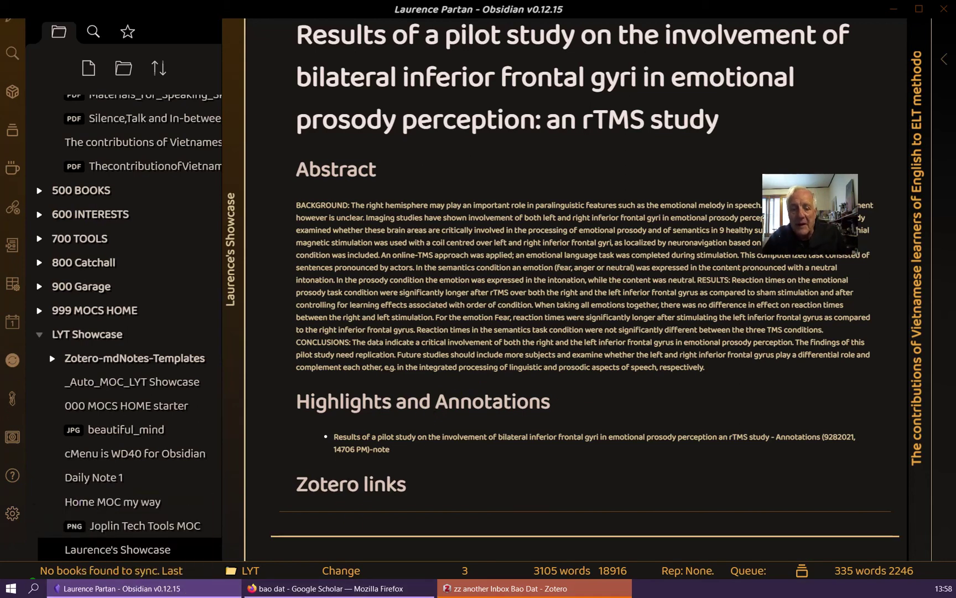